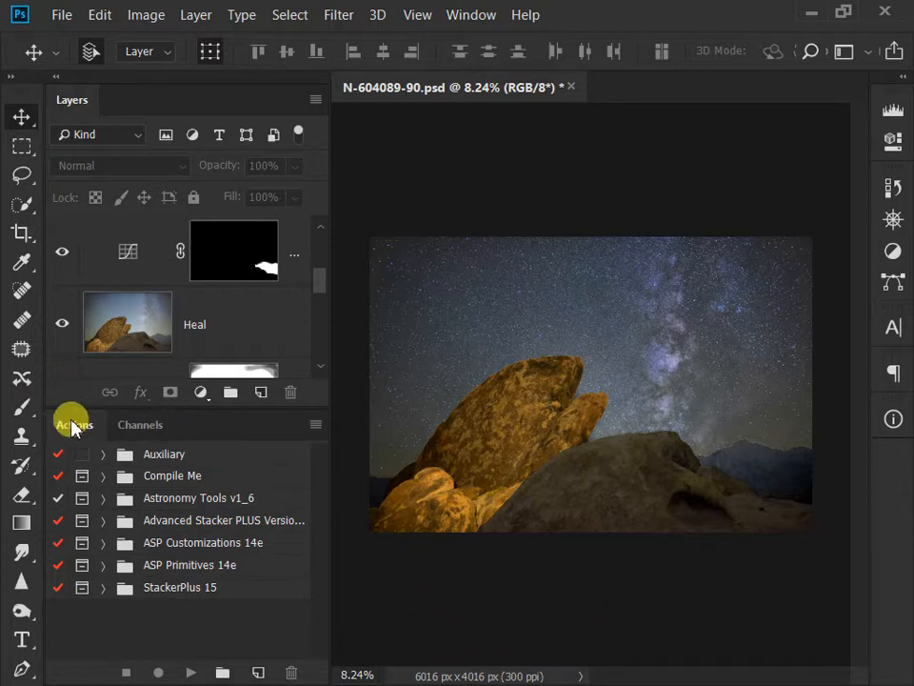
click(474, 21)
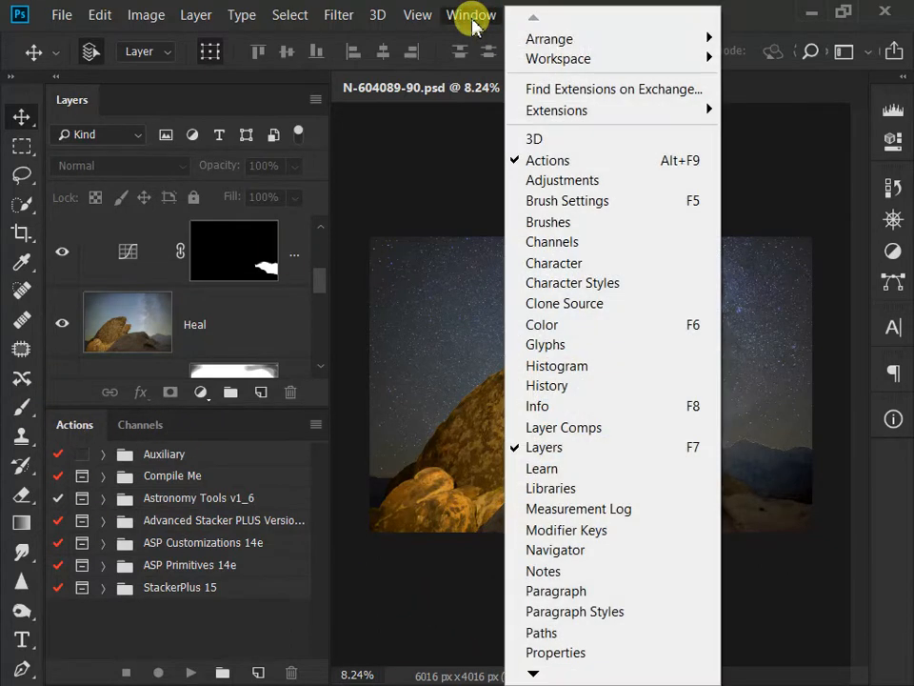
click(755, 16)
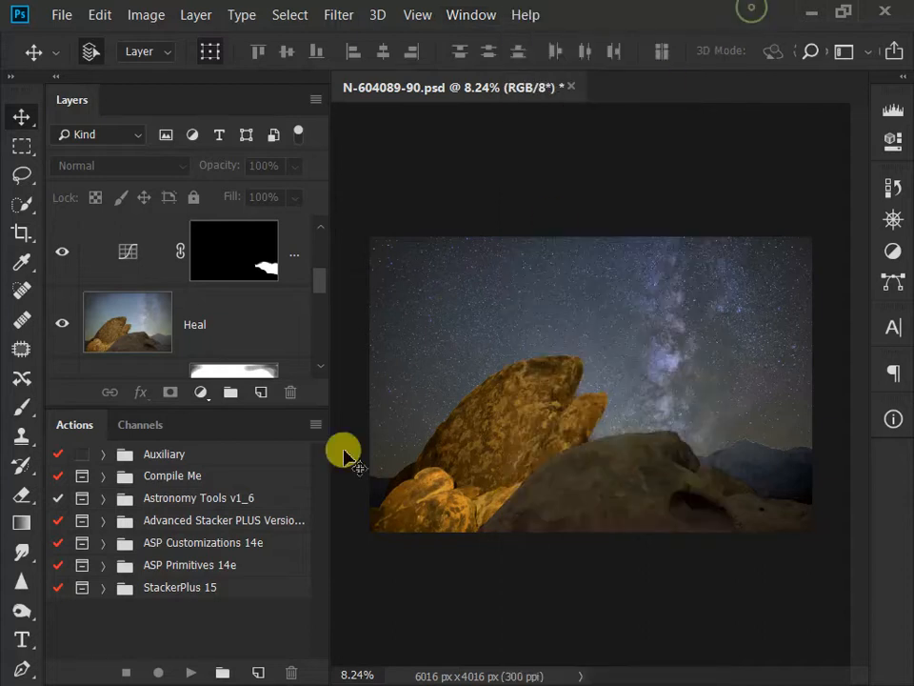
Step: Create a new action set named Demo
click(222, 673)
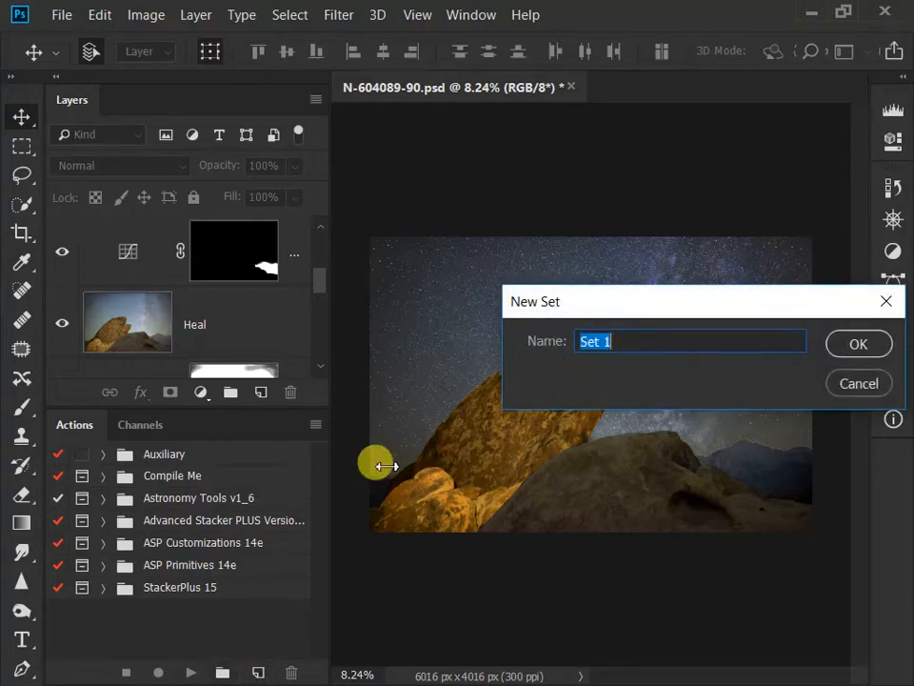
text(Demo)
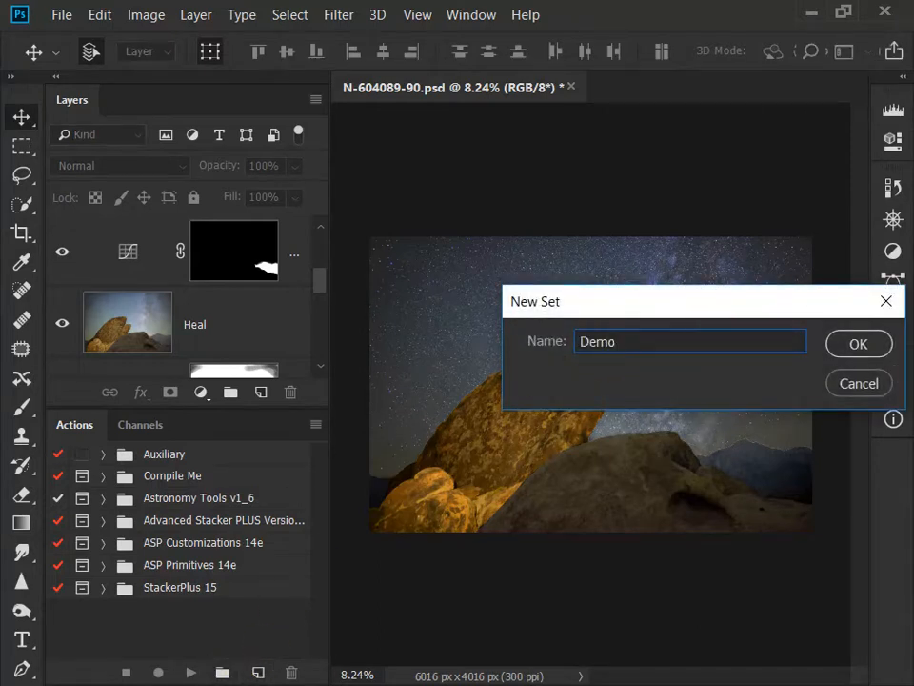
key(Return)
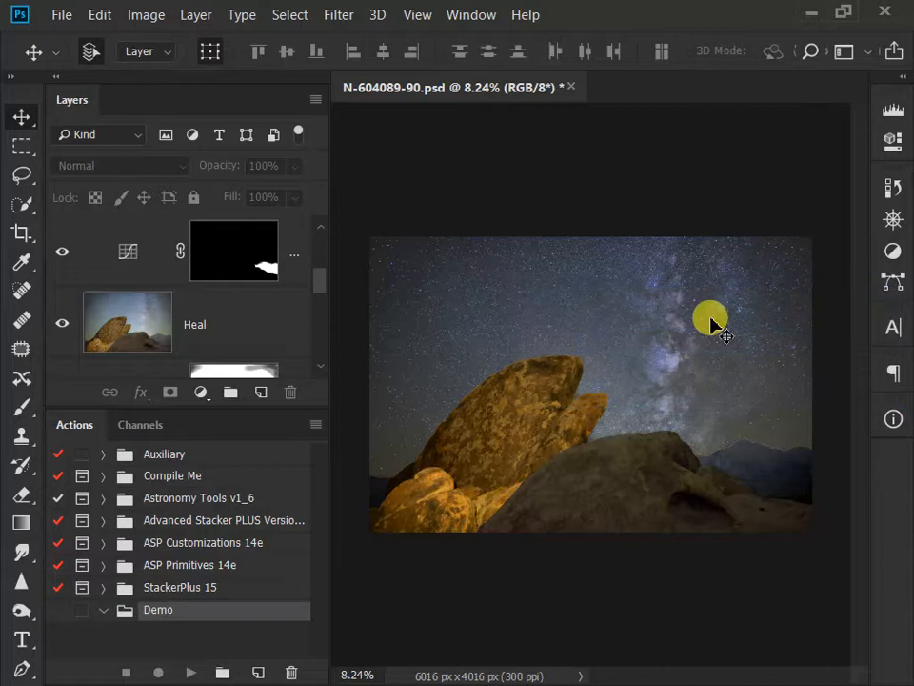
Step: Start a new action in the Demo set and name it "Downsize and Watermark"
click(258, 672)
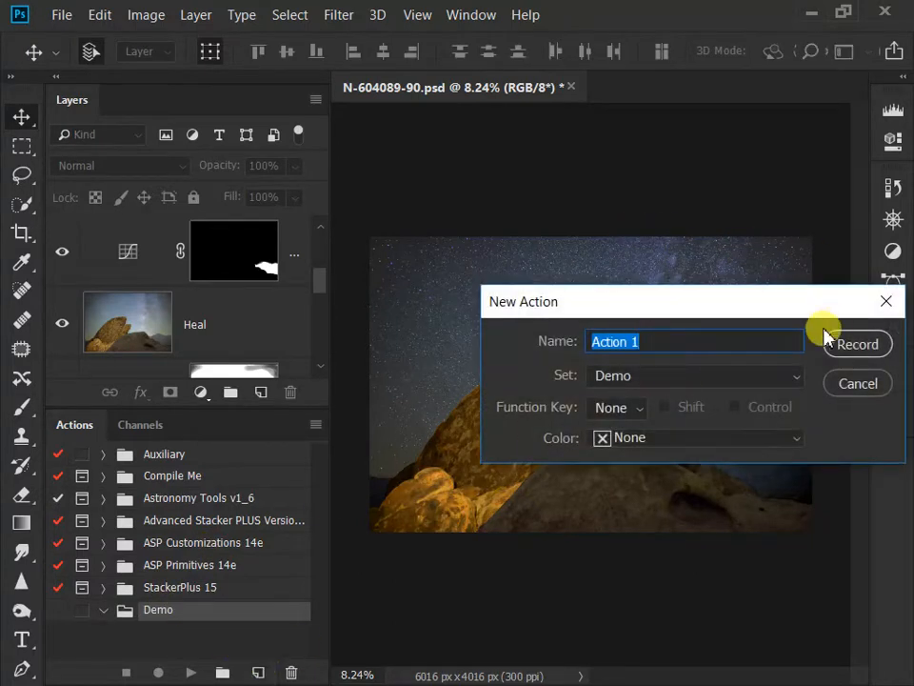
drag(761, 311, 606, 319)
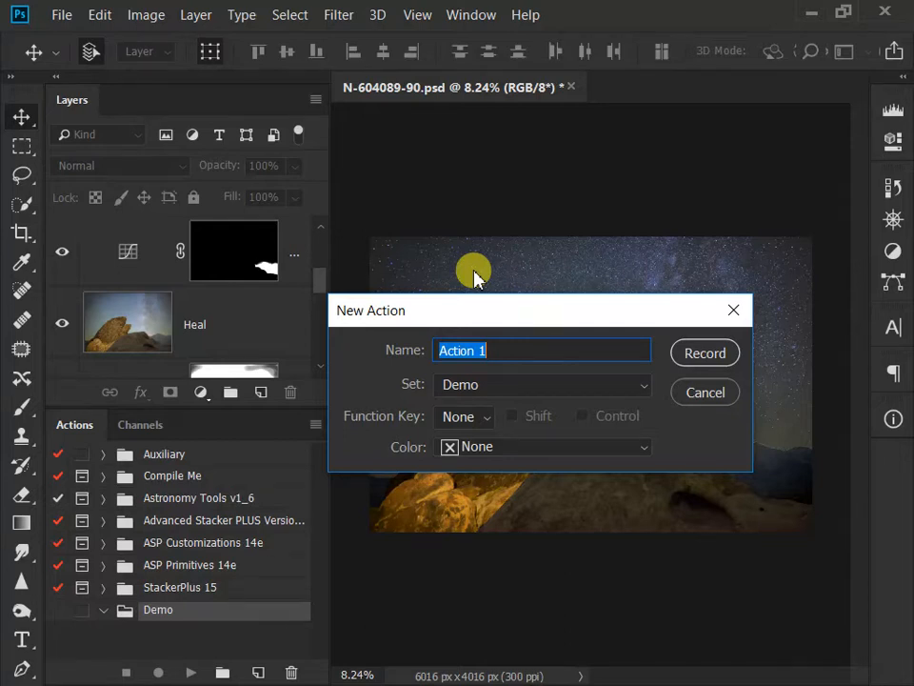
text(Downsize and)
key(BackSpace)
key(BackSpace)
text(and Watermark)
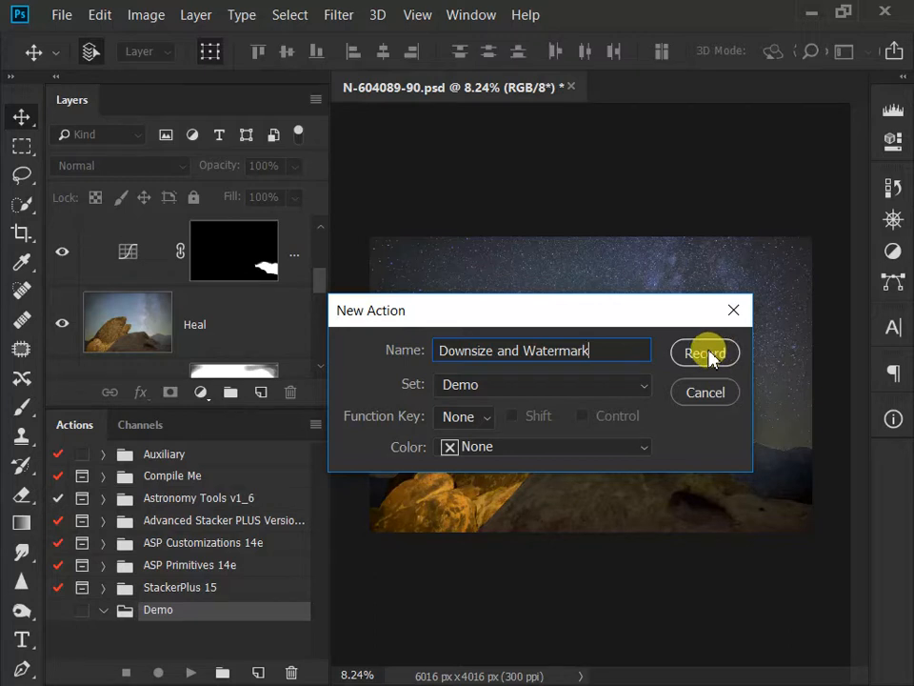
Step: Assign function key F8 with Shift and the color Green to the new action, and begin recording it
click(479, 426)
click(468, 319)
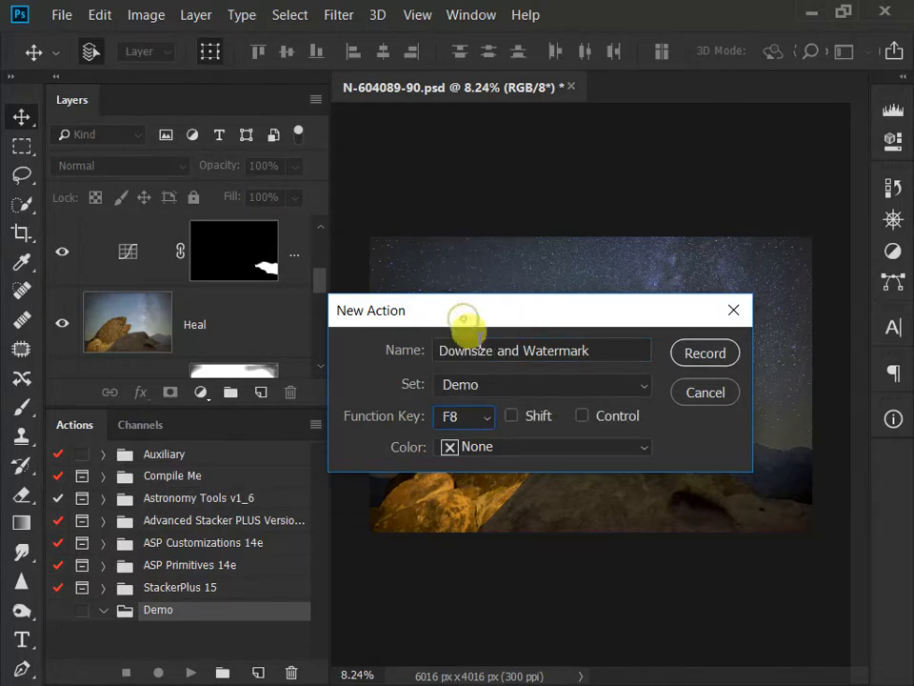
click(515, 416)
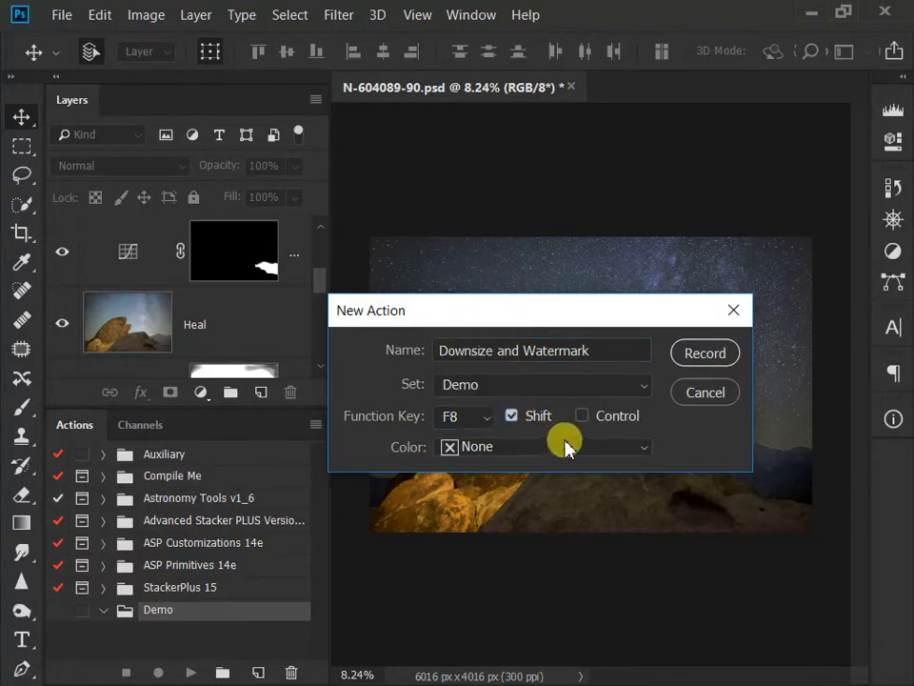
click(564, 452)
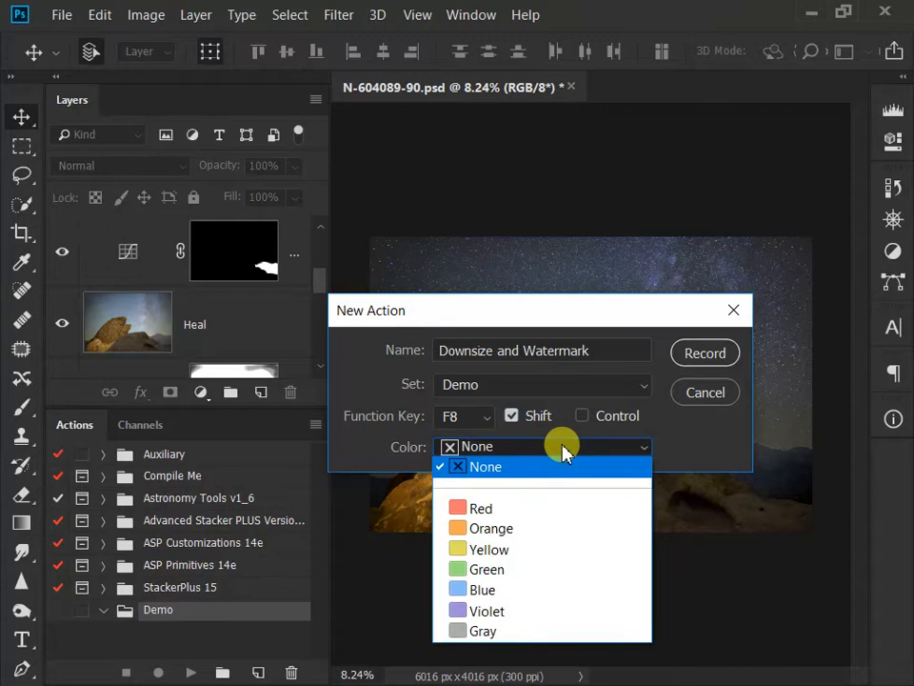
click(511, 570)
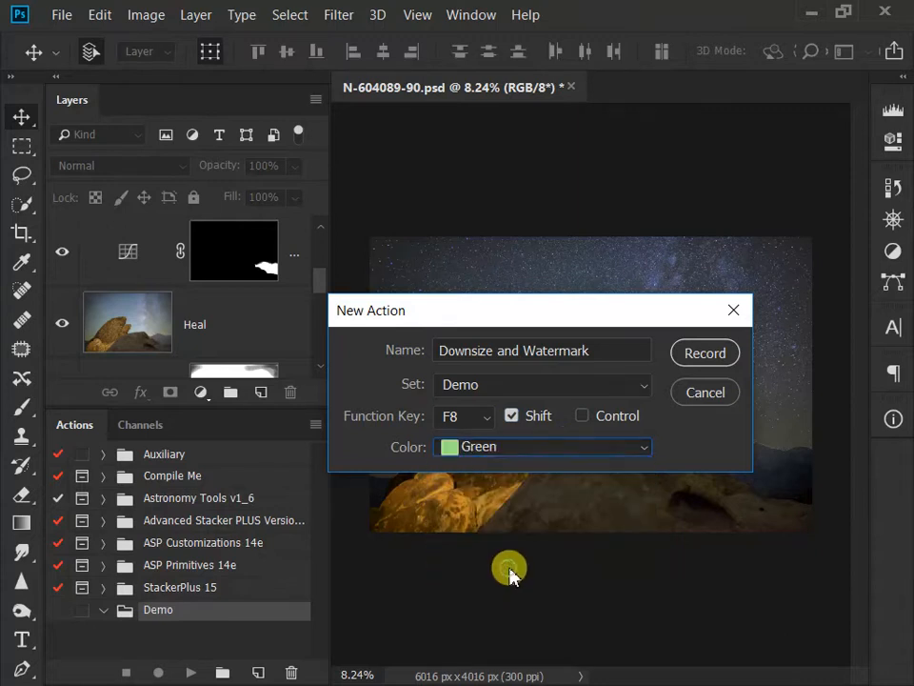
click(705, 354)
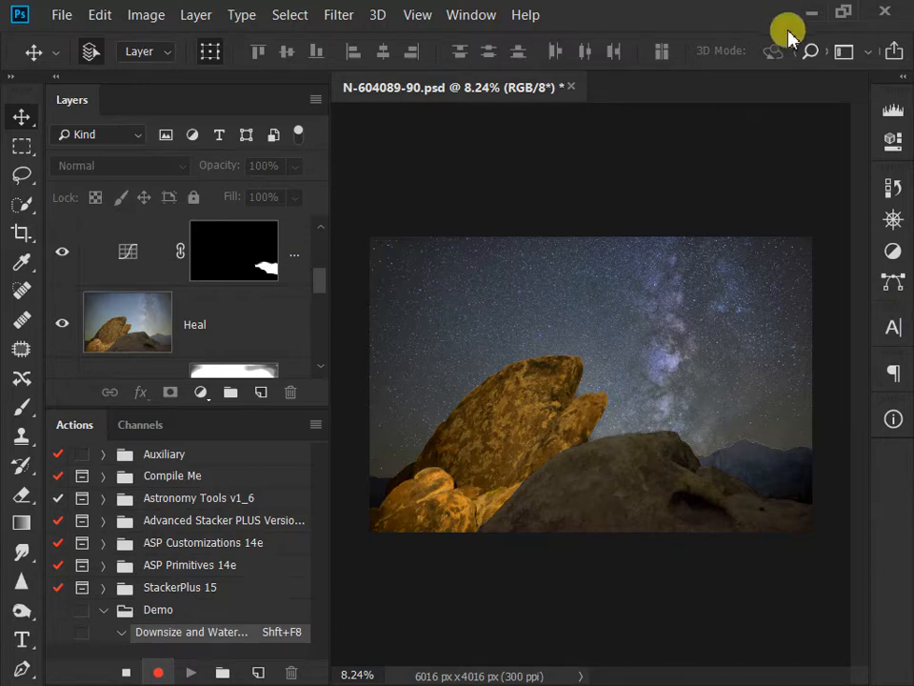
Step: Create a new document from the current history state of the image
click(892, 189)
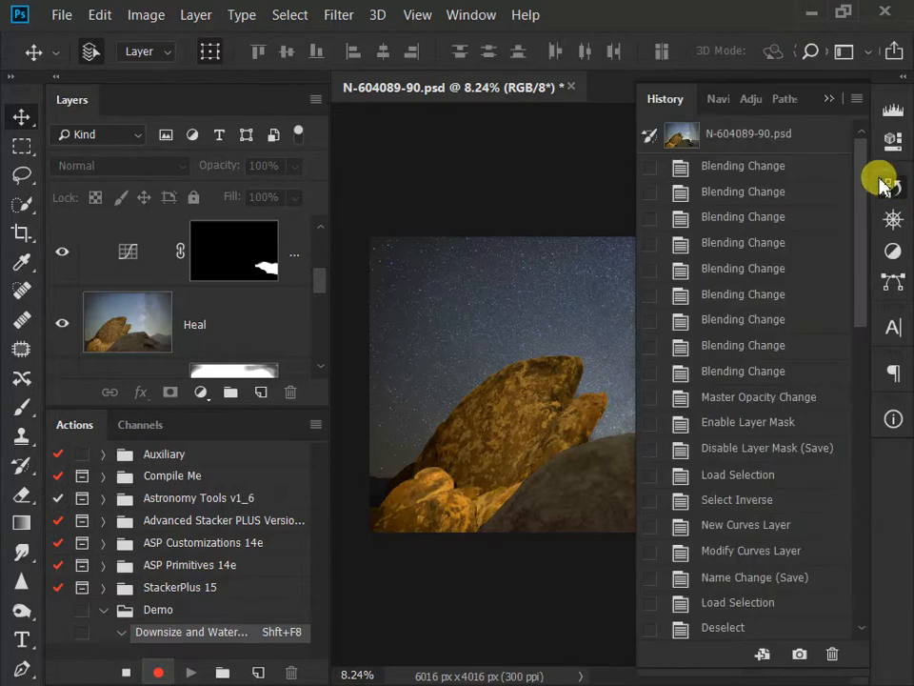
click(763, 655)
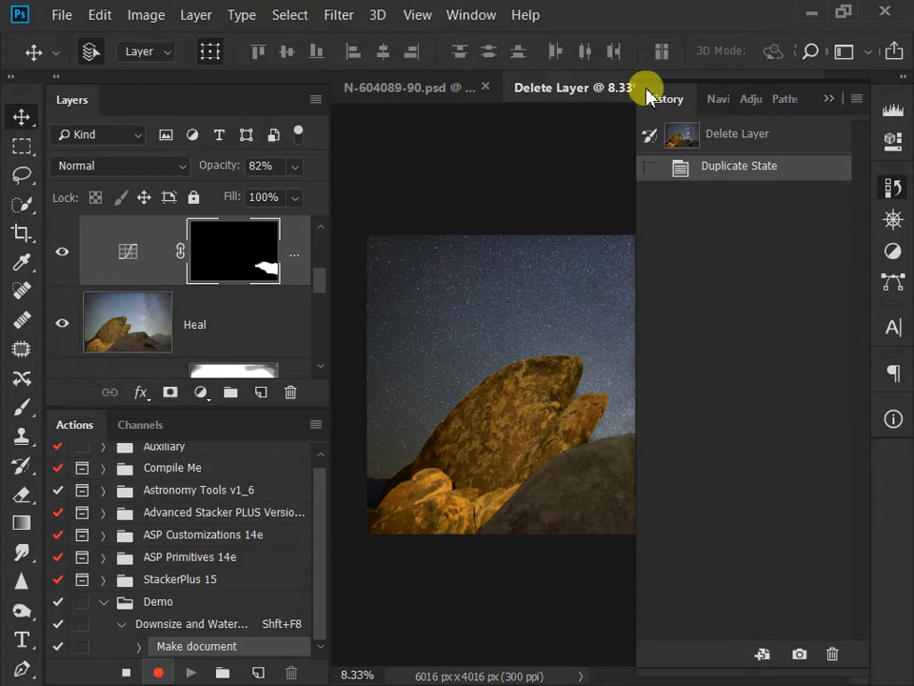
click(834, 98)
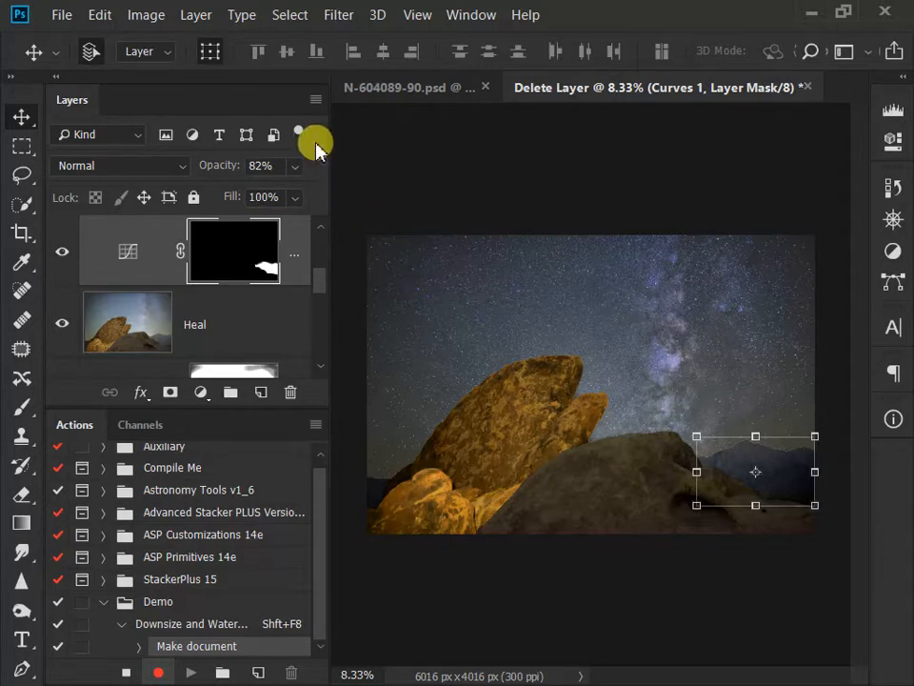
Step: Flatten the duplicated image, discarding its hidden layers
click(185, 16)
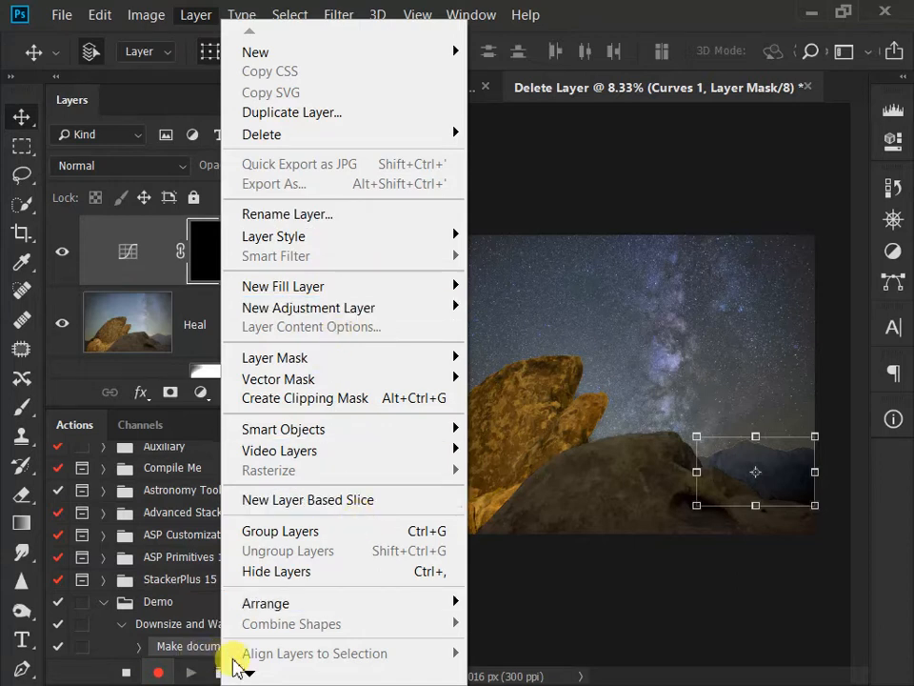
click(252, 674)
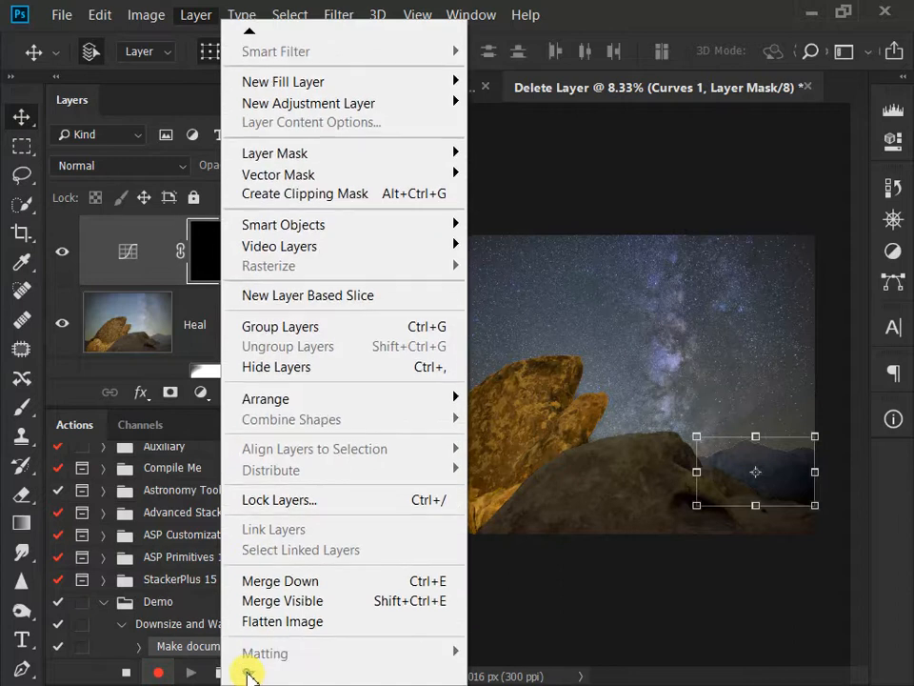
click(299, 626)
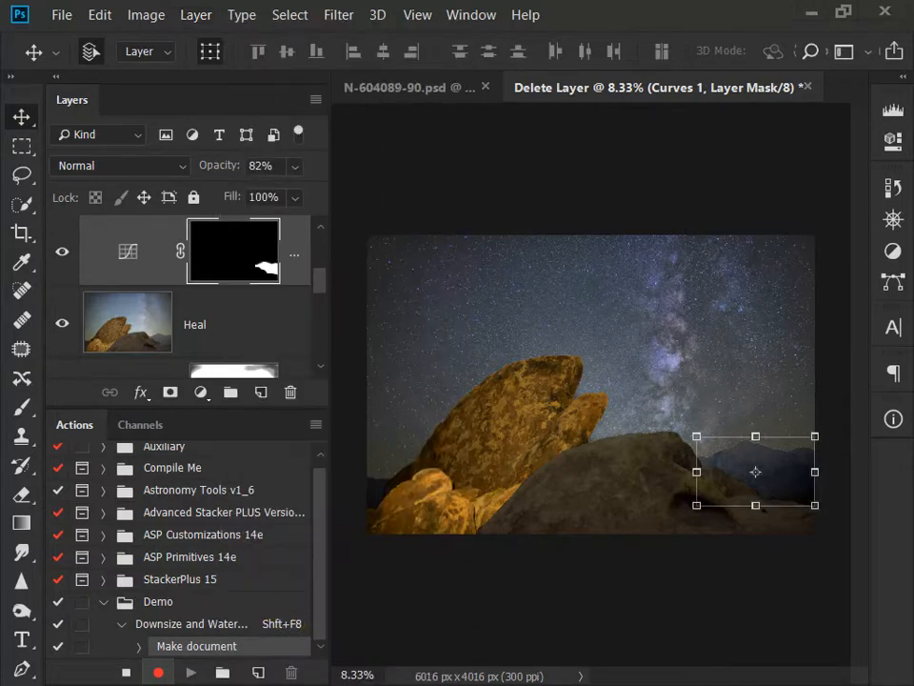
drag(163, 351, 273, 204)
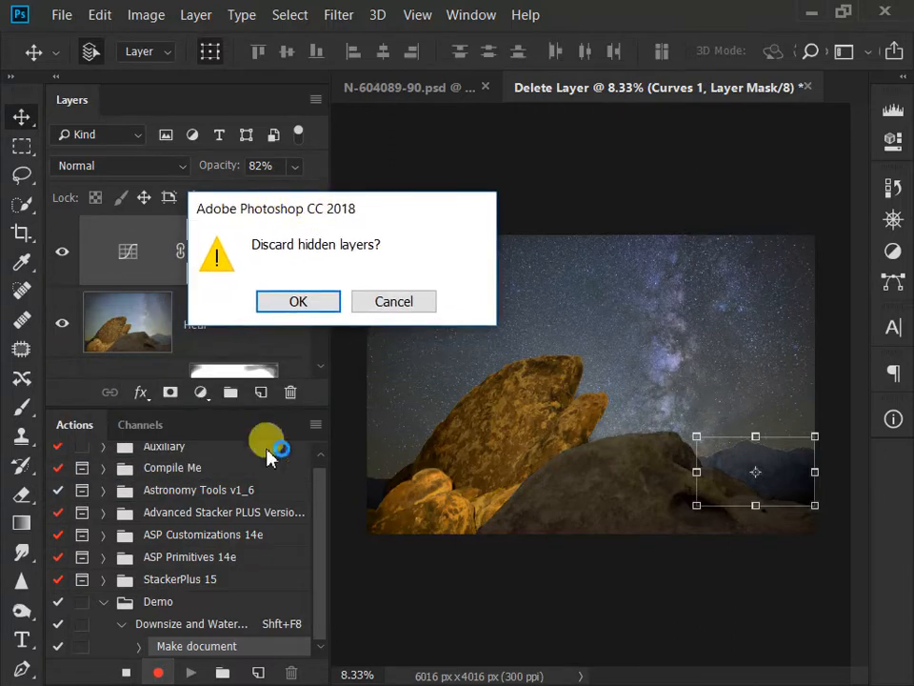
click(302, 303)
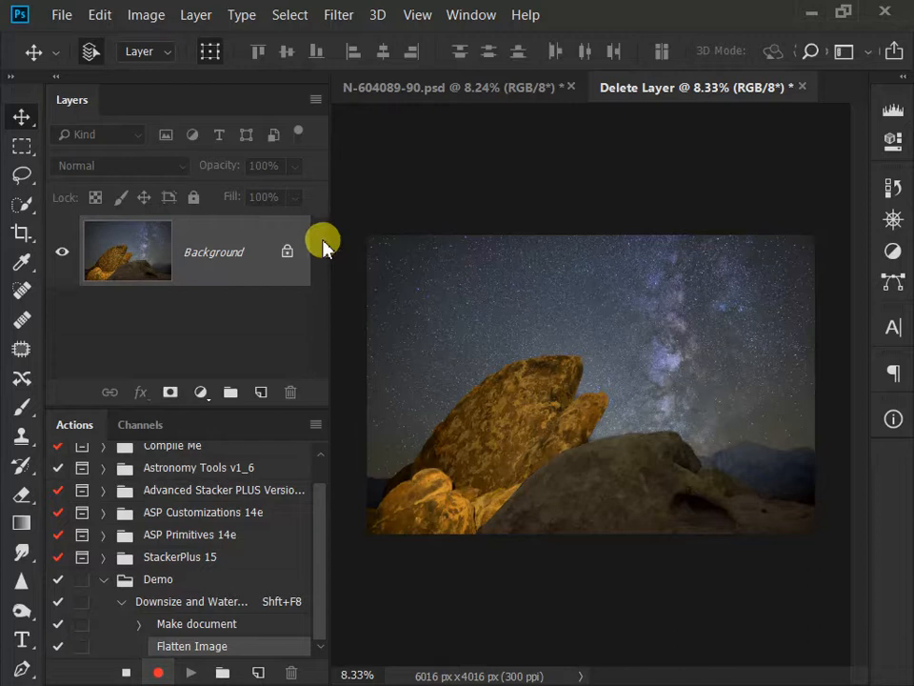
Step: Place MyWatermark.psd as a linked layer at its default position and reduce the layer's opacity to 55%
click(61, 17)
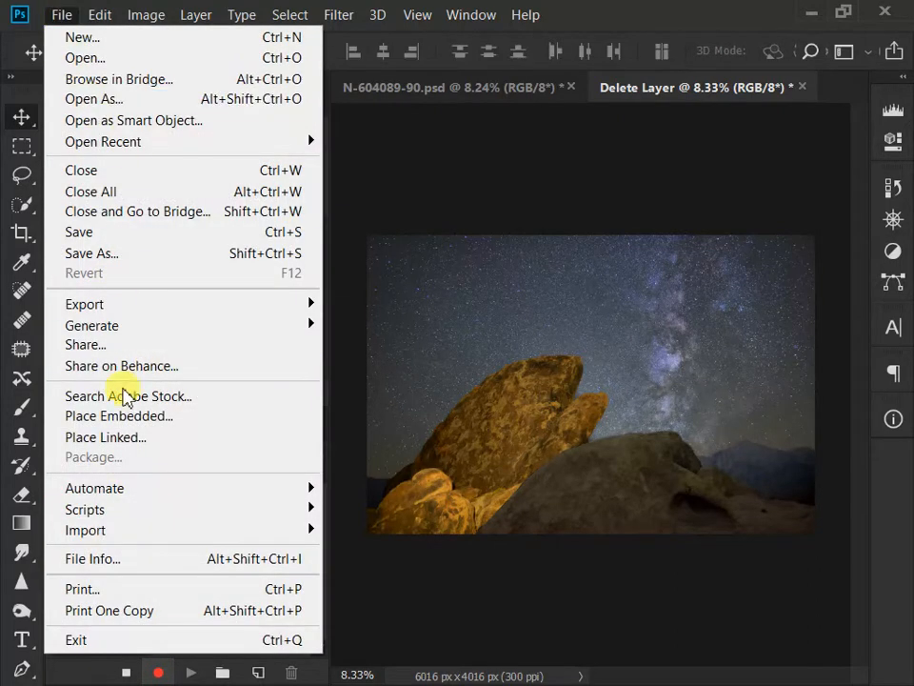
click(111, 445)
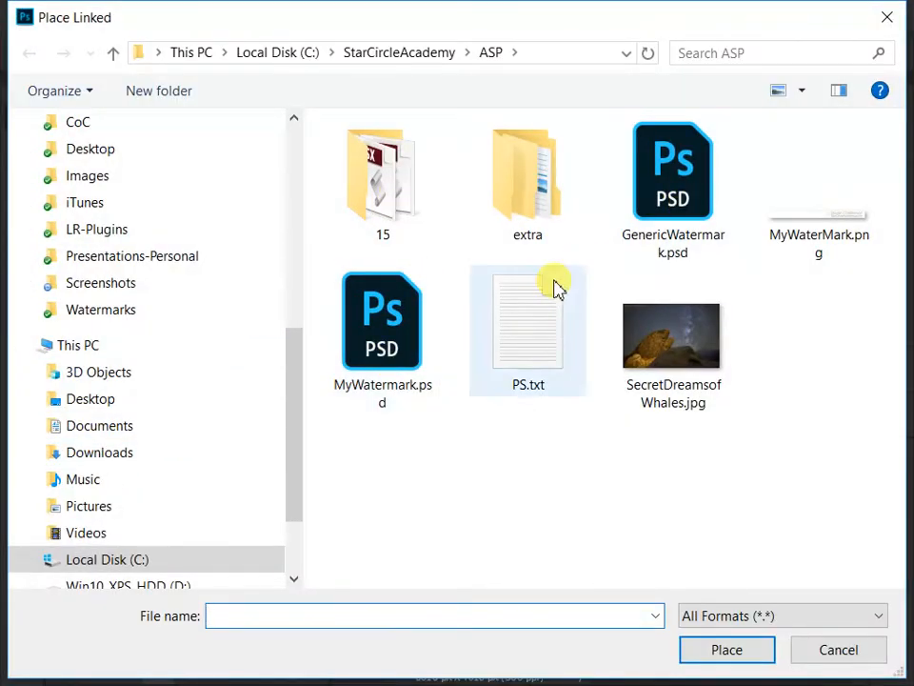
click(381, 363)
click(724, 655)
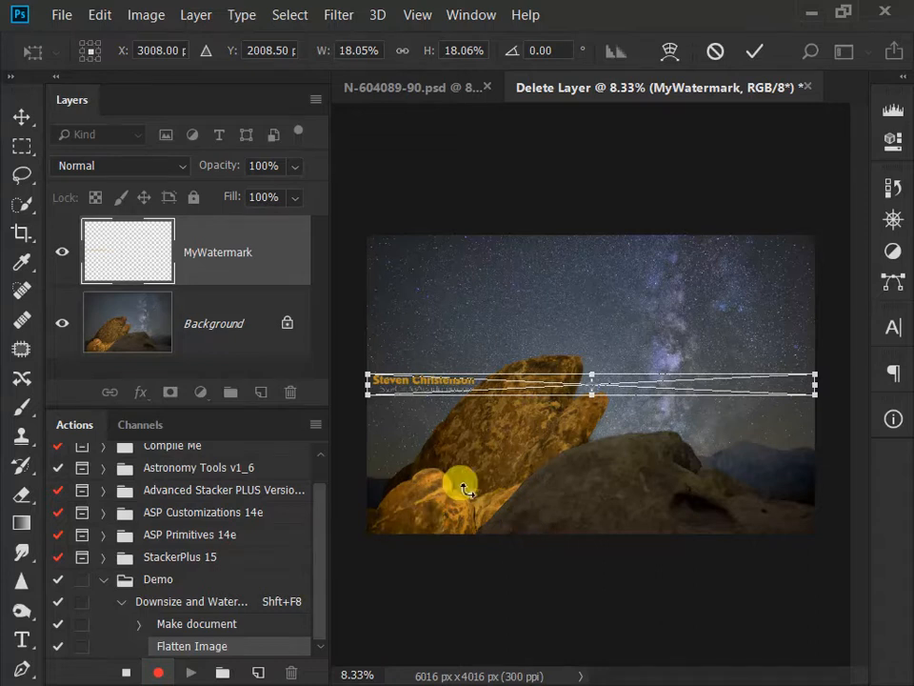
click(752, 51)
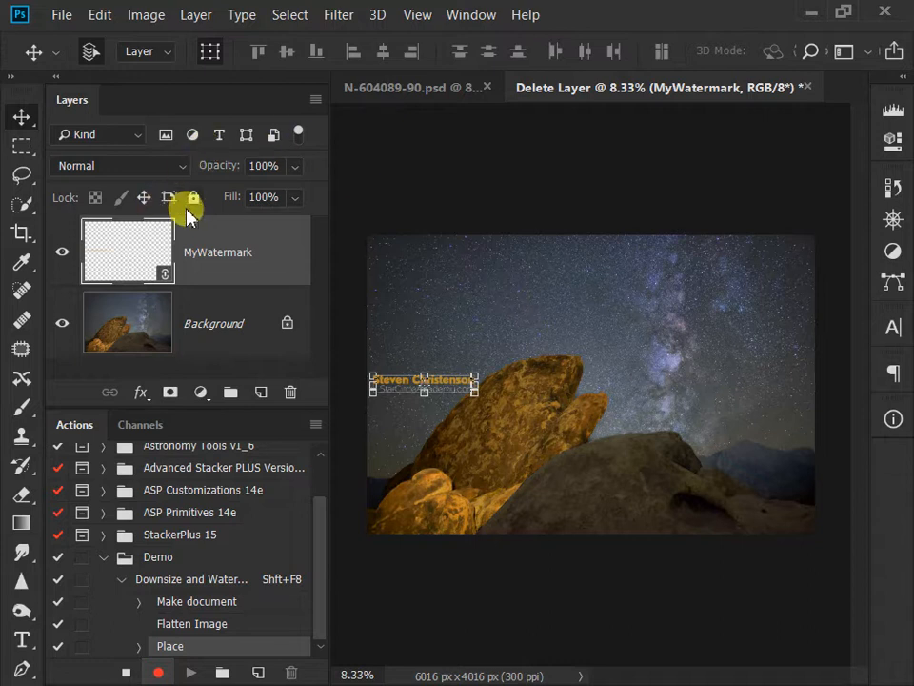
drag(210, 164, 160, 181)
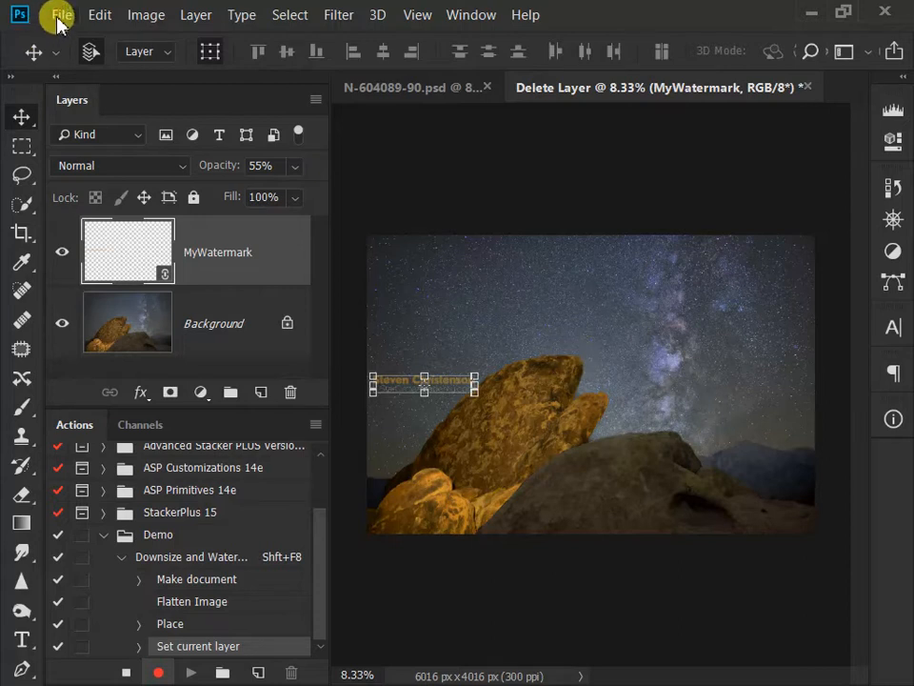
Step: Convert the document to the sRGB IEC61966-2.1 profile, rasterizing the smart objects
click(93, 15)
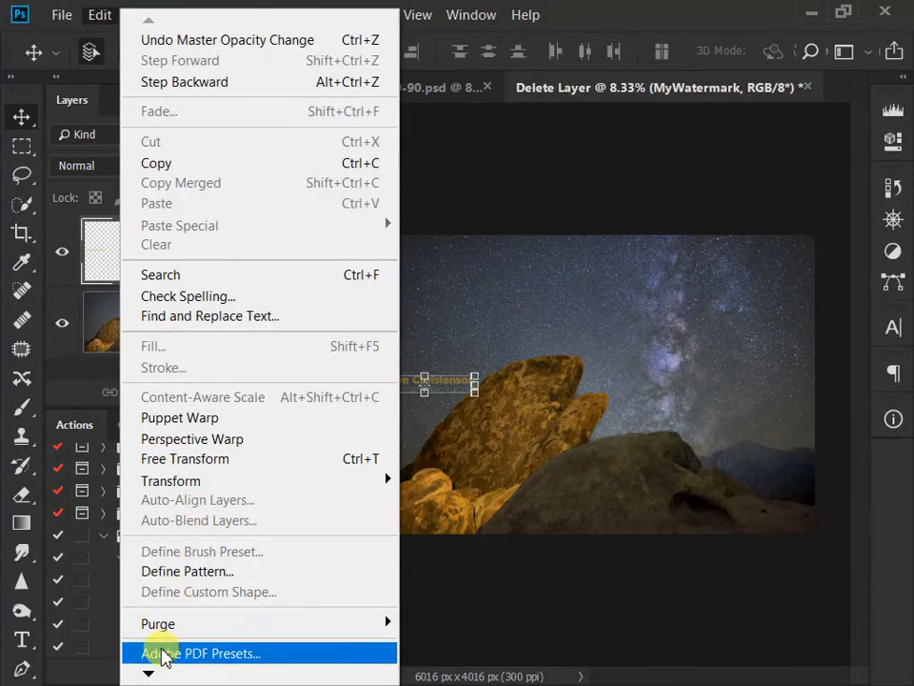
mouse_move(143, 673)
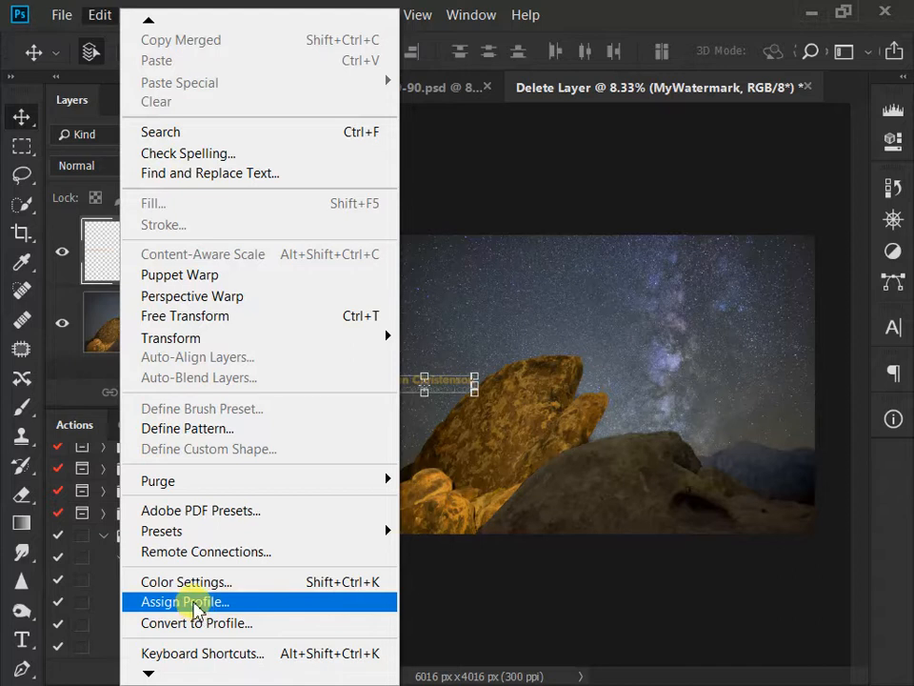
click(186, 624)
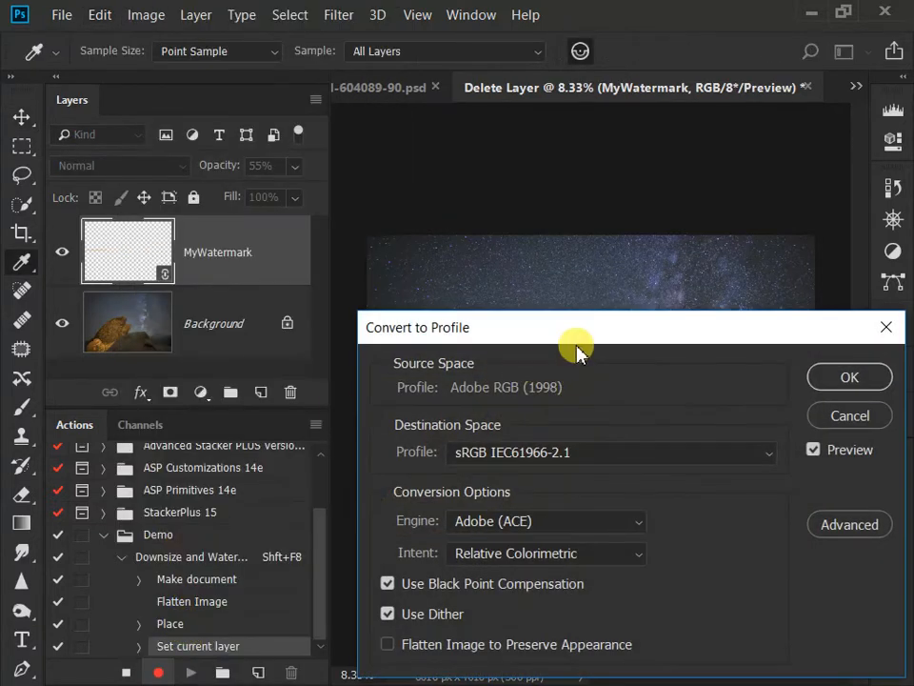
drag(547, 331, 398, 202)
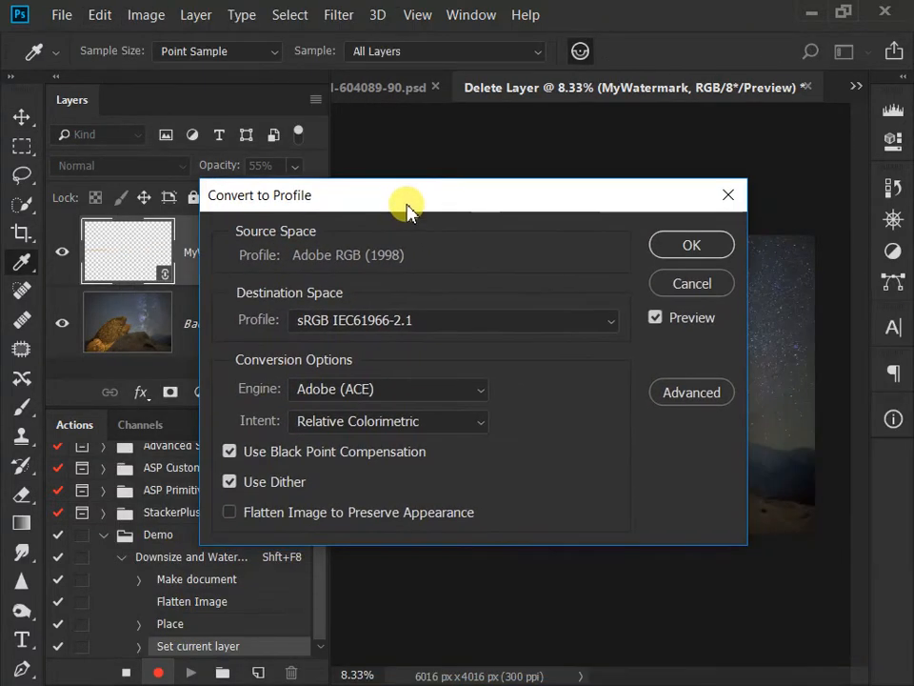
click(698, 247)
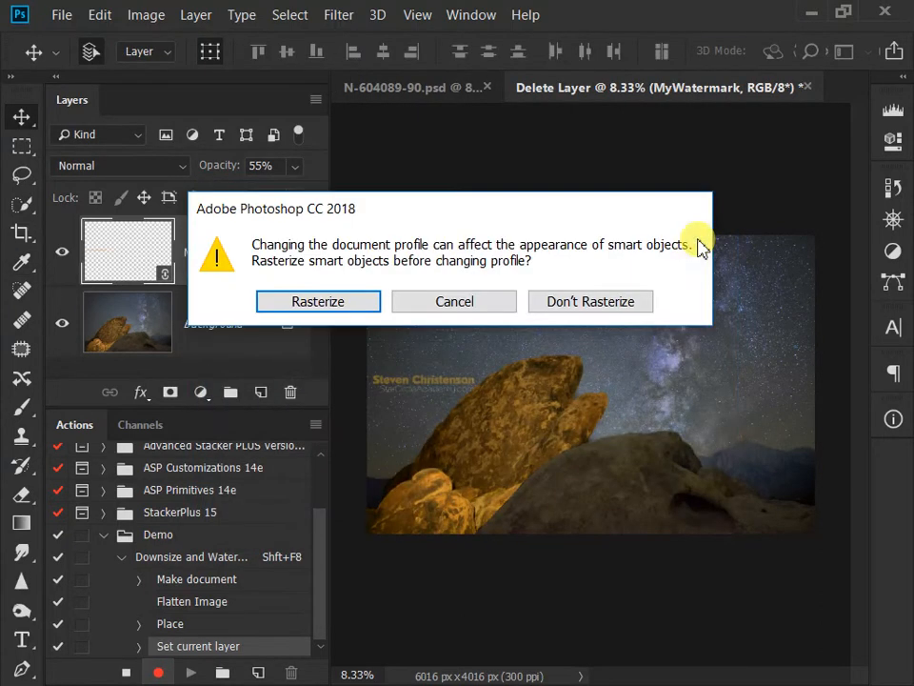
drag(427, 209, 470, 191)
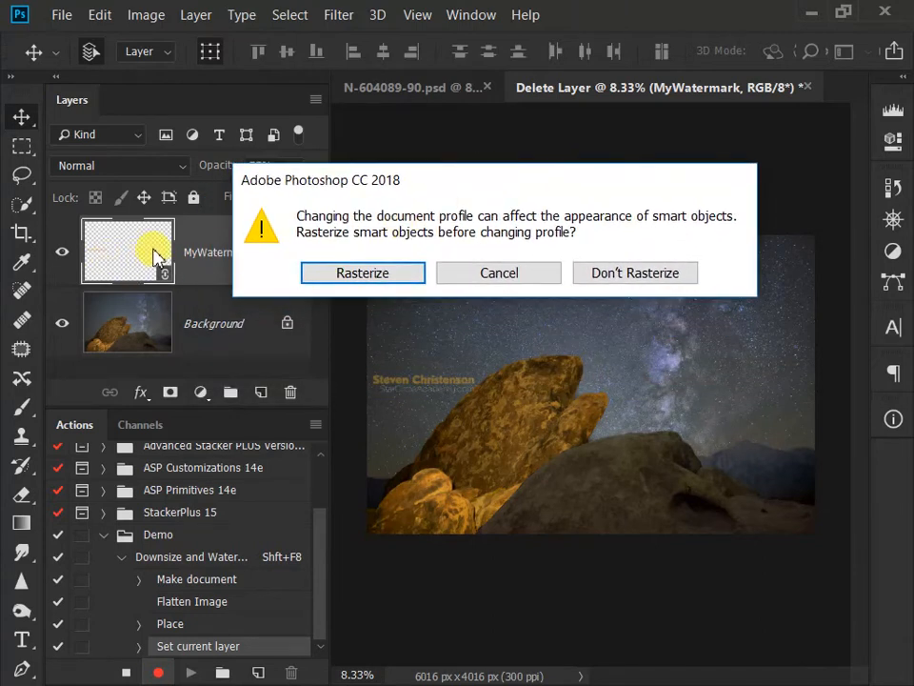
click(382, 276)
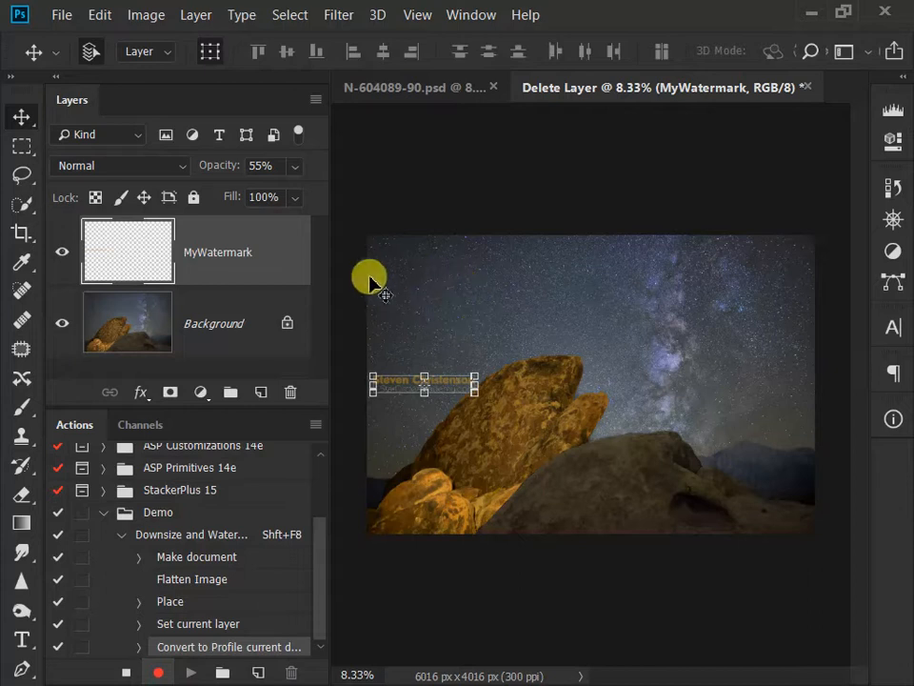
Step: Resize the image to a width of 1080 pixels with proportions linked and automatic resampling
click(148, 16)
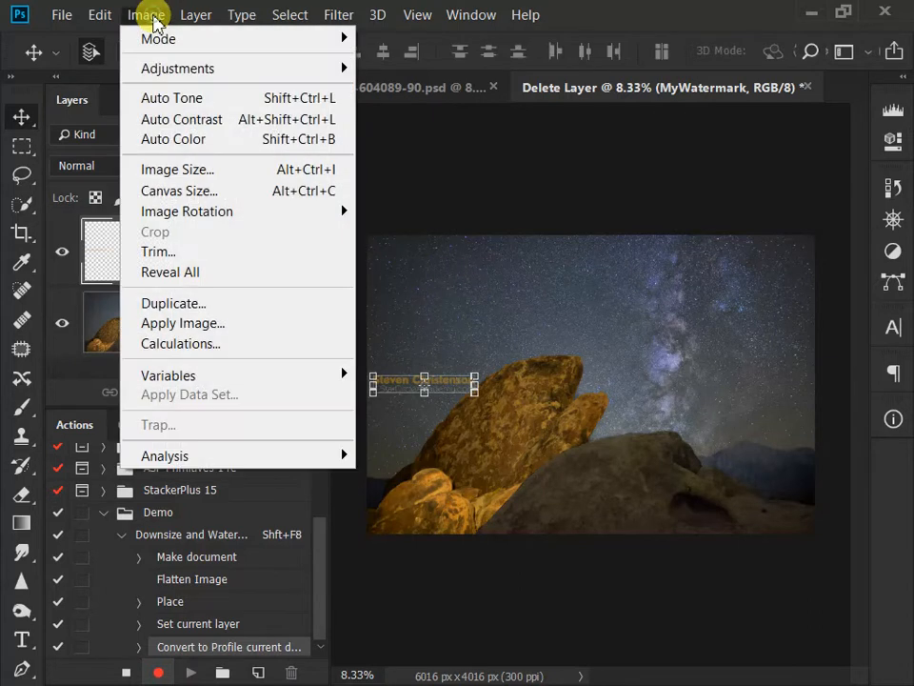
click(203, 180)
drag(361, 287, 159, 116)
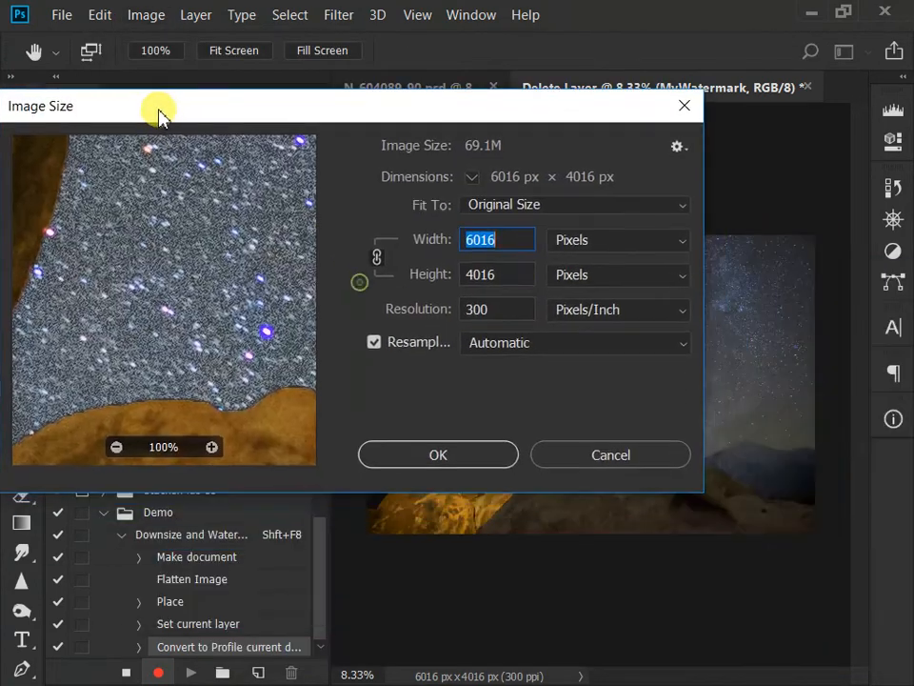
text(1080)
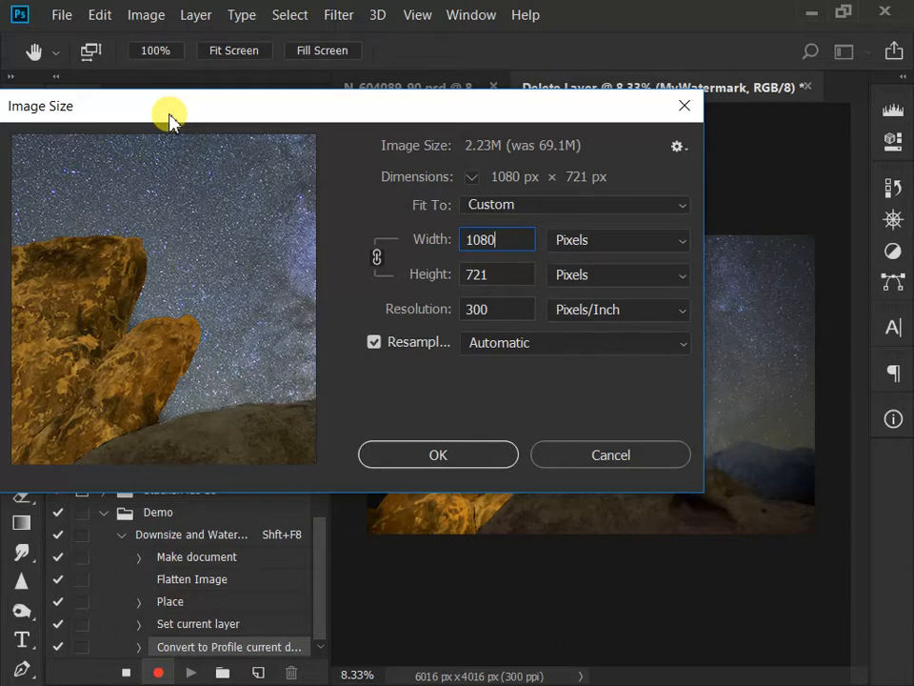
click(467, 458)
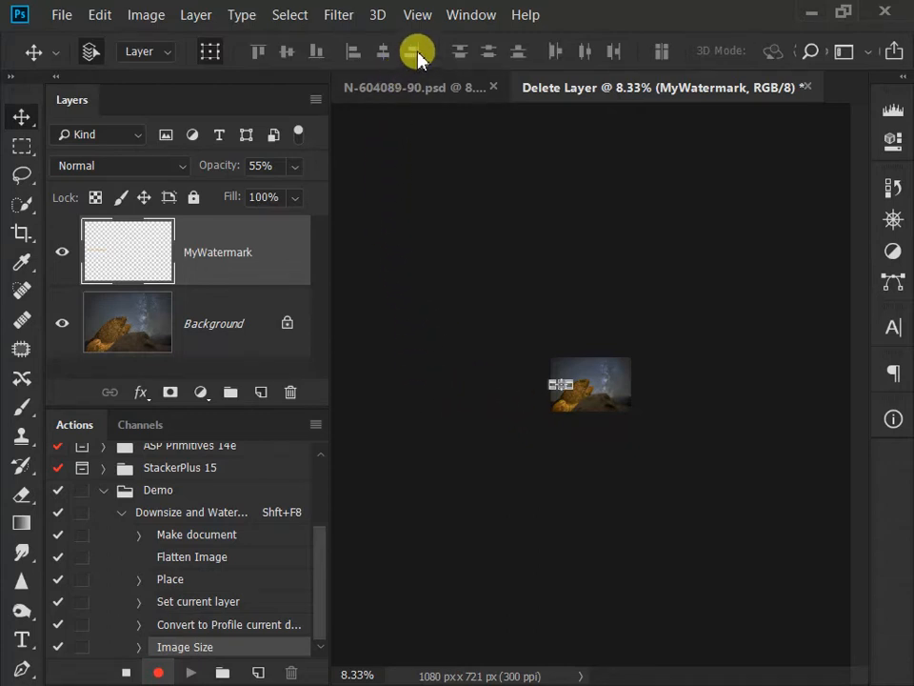
Step: Insert the View: Fit on Screen menu item as the last command of the action and stop recording
click(422, 15)
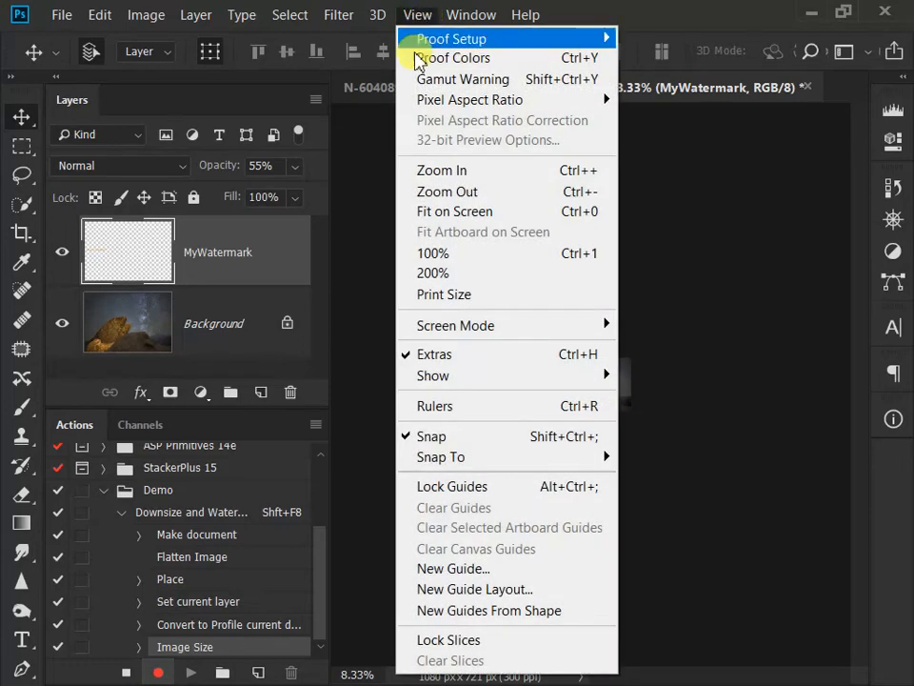
click(453, 211)
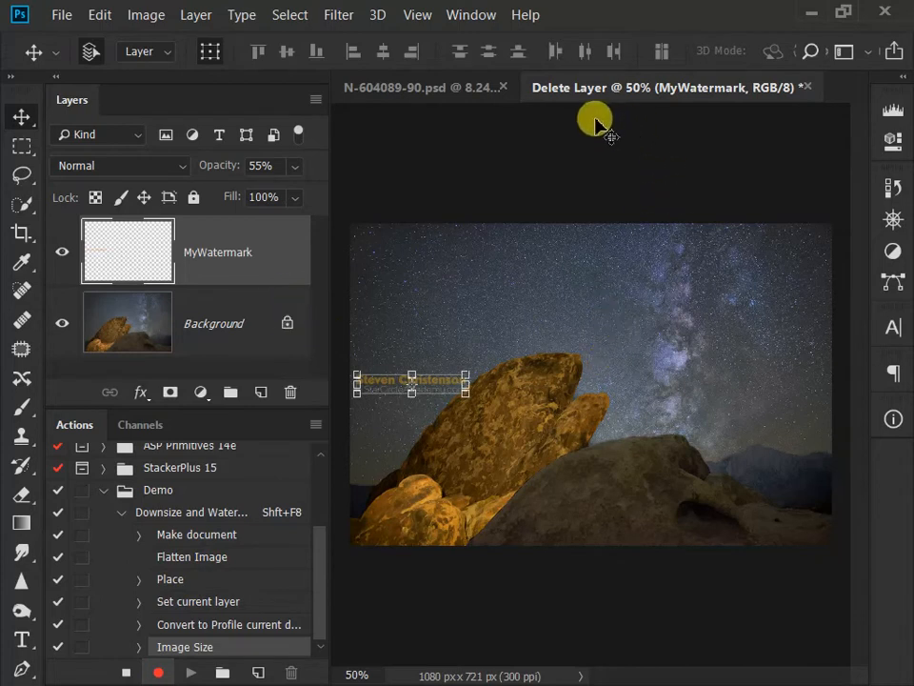
click(315, 424)
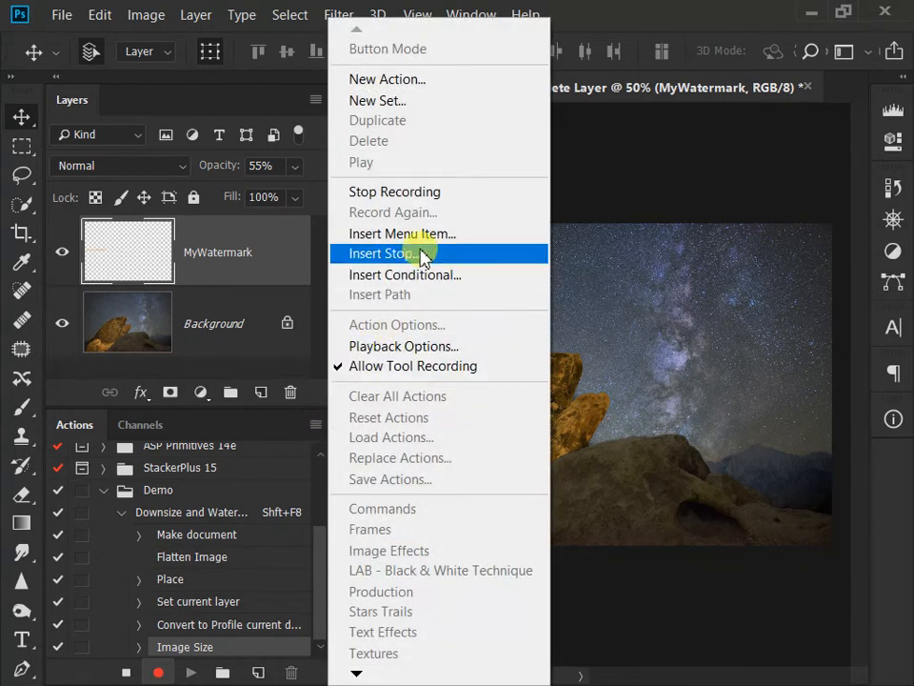
click(310, 425)
click(310, 426)
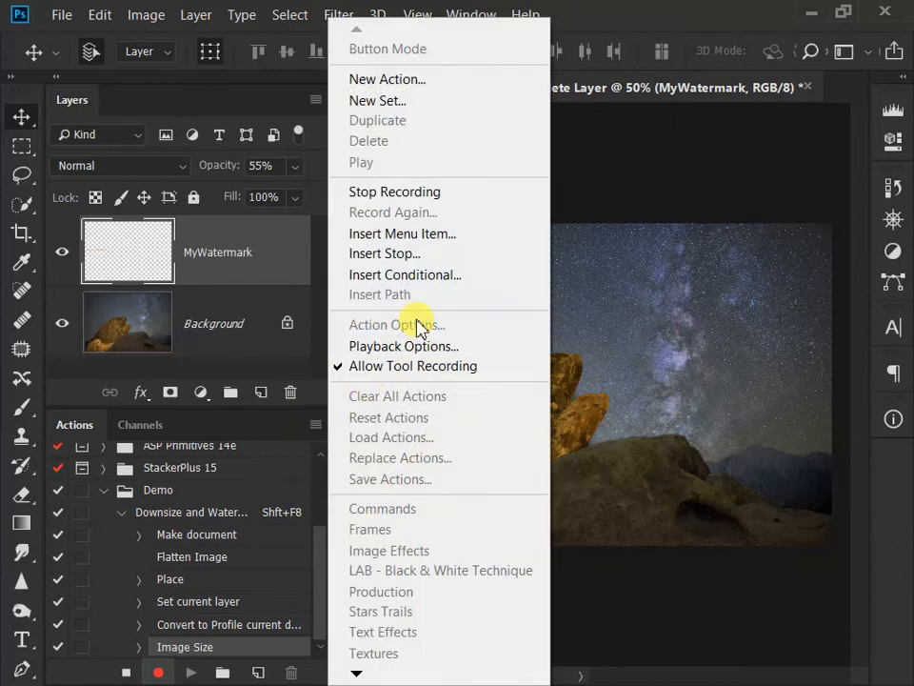
click(400, 235)
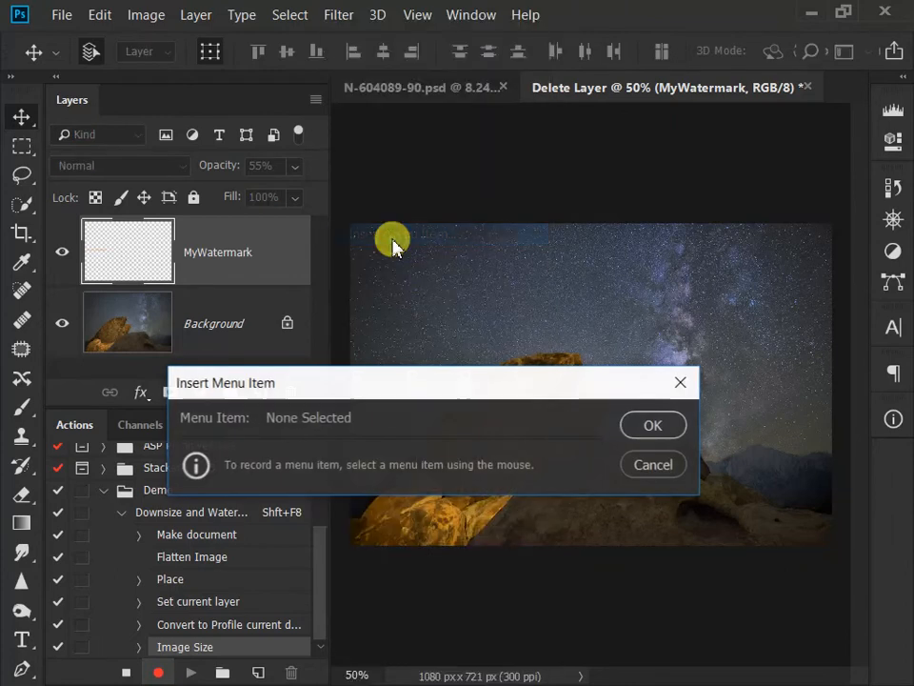
click(417, 17)
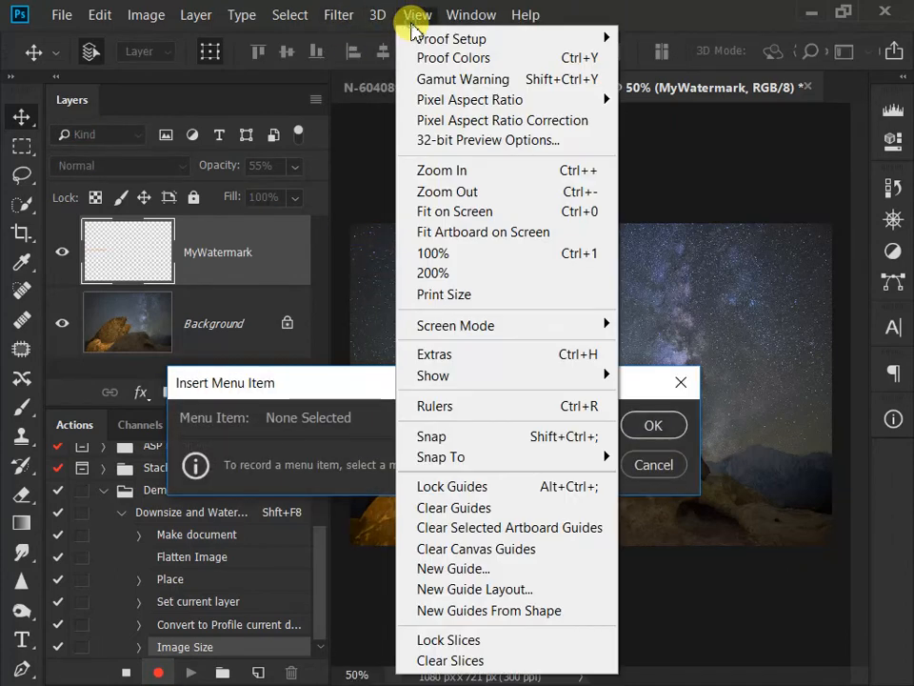
click(451, 211)
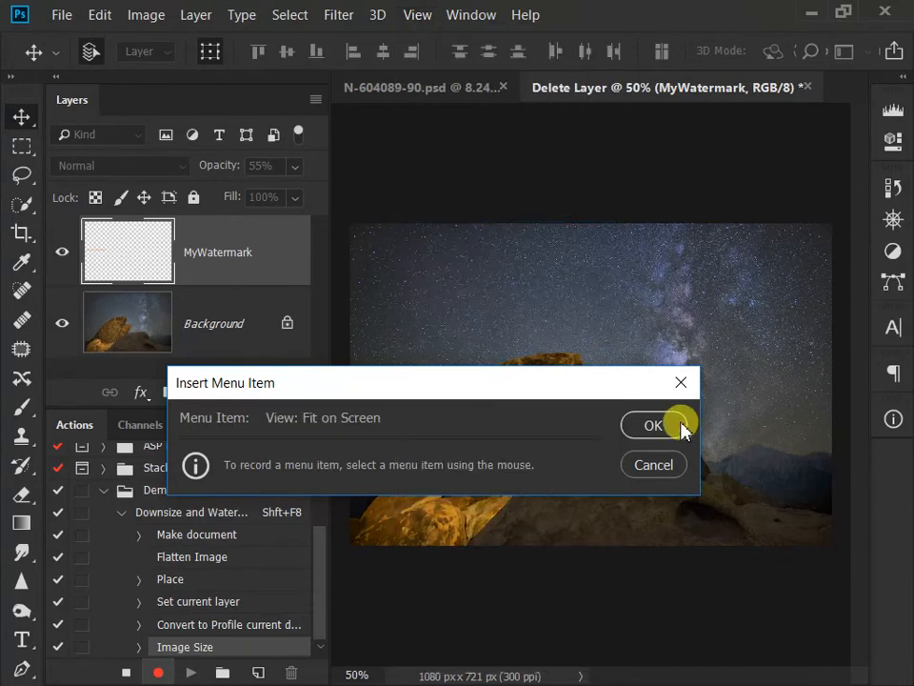
click(656, 425)
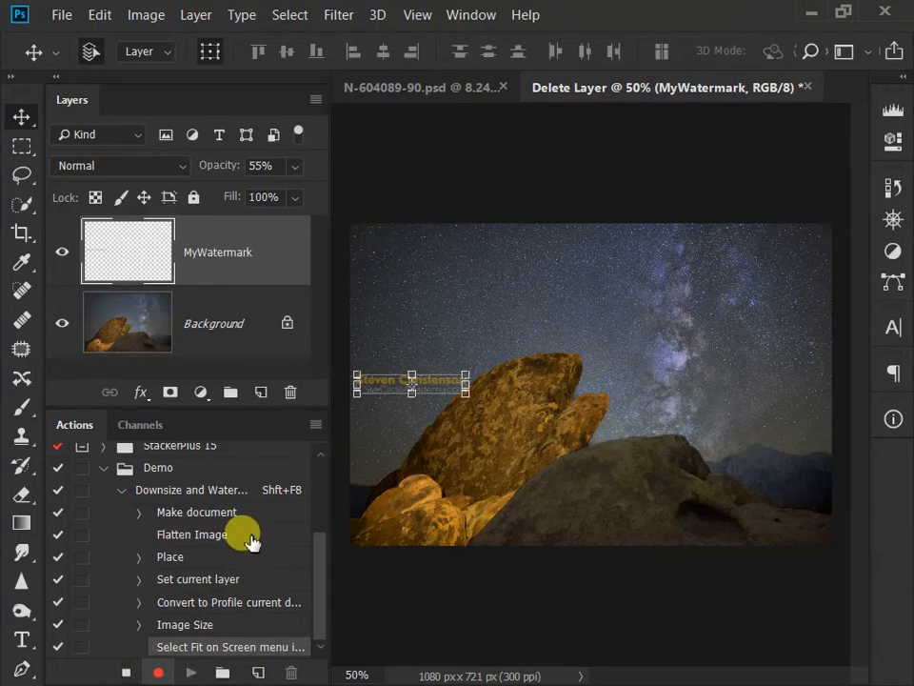
click(125, 672)
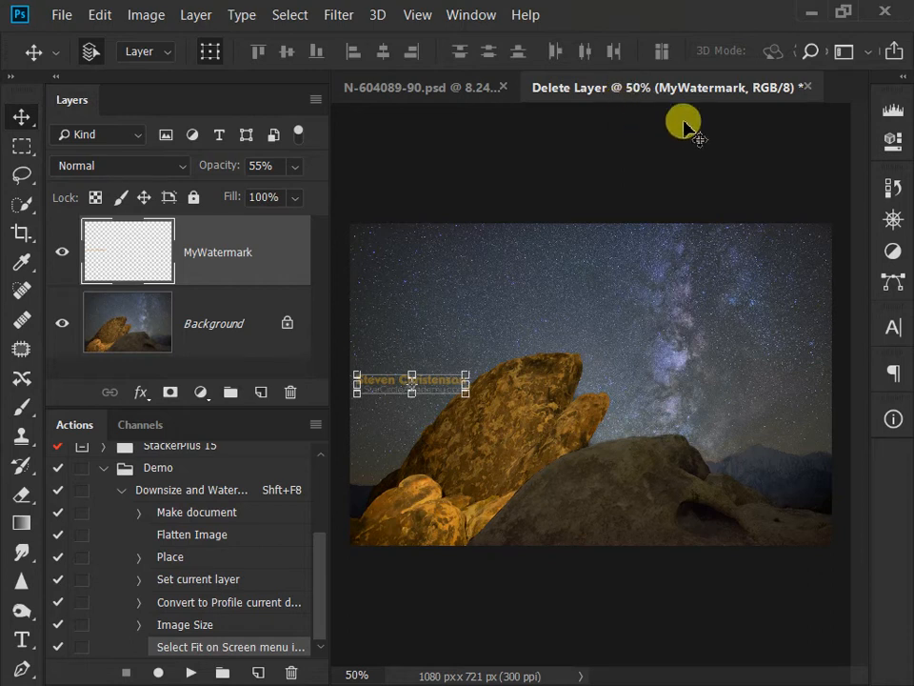
Step: Close the processed duplicate without saving and run the recorded downsize and watermark action on N-604089-90.psd
click(807, 91)
click(440, 277)
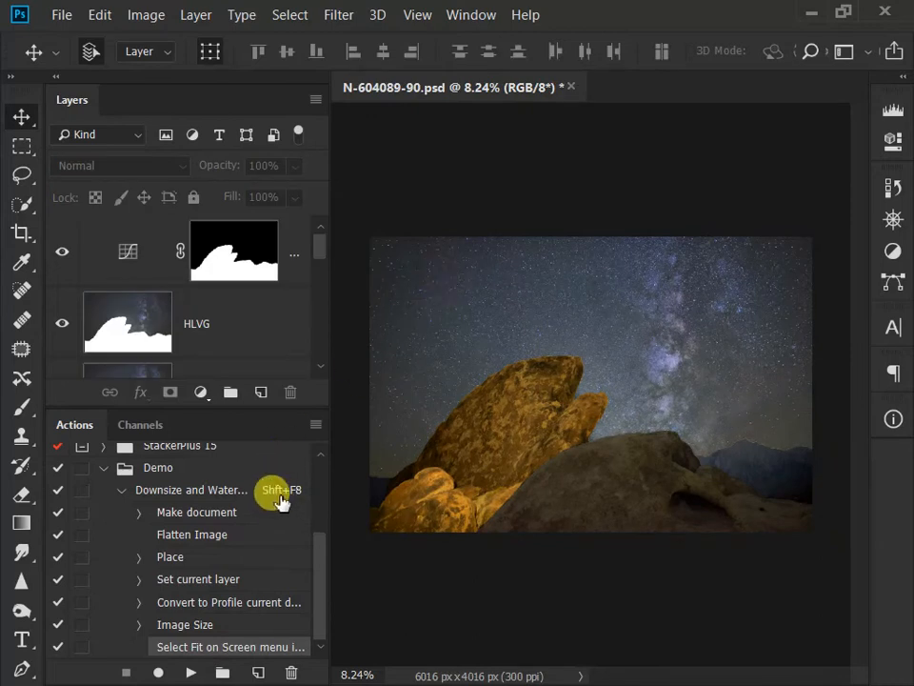
key(shift+F8)
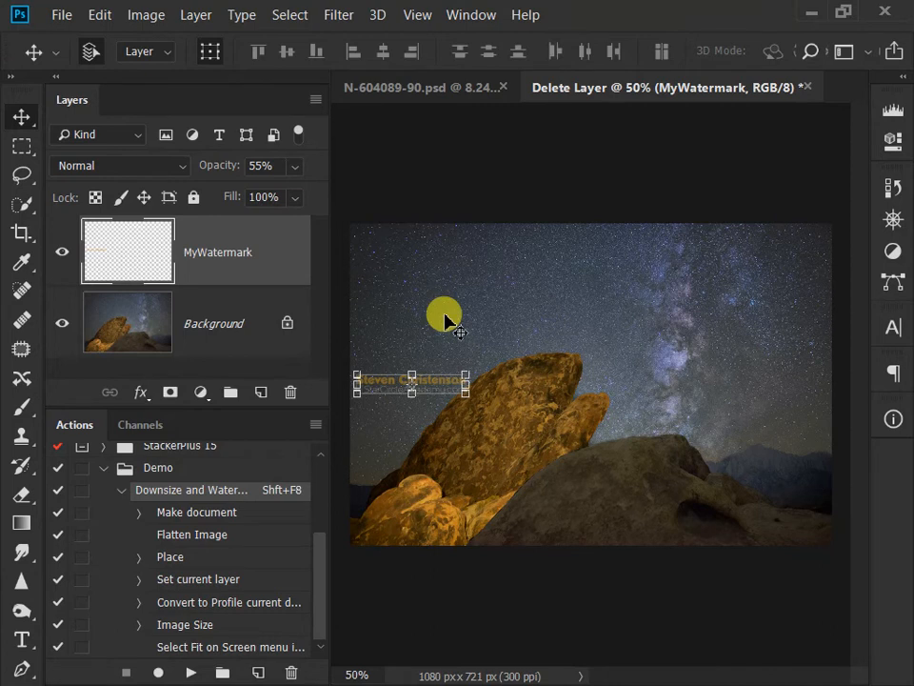
Step: Open the recent file MakingOfReachingForTheSky_Blending.psd and run the downsize and watermark action on it
click(59, 15)
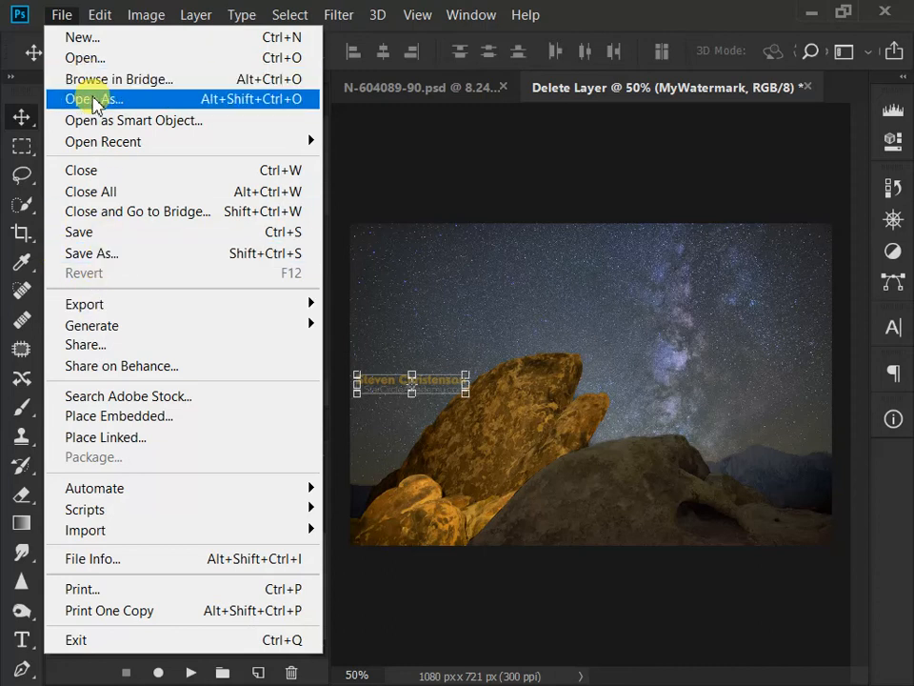
mouse_move(106, 144)
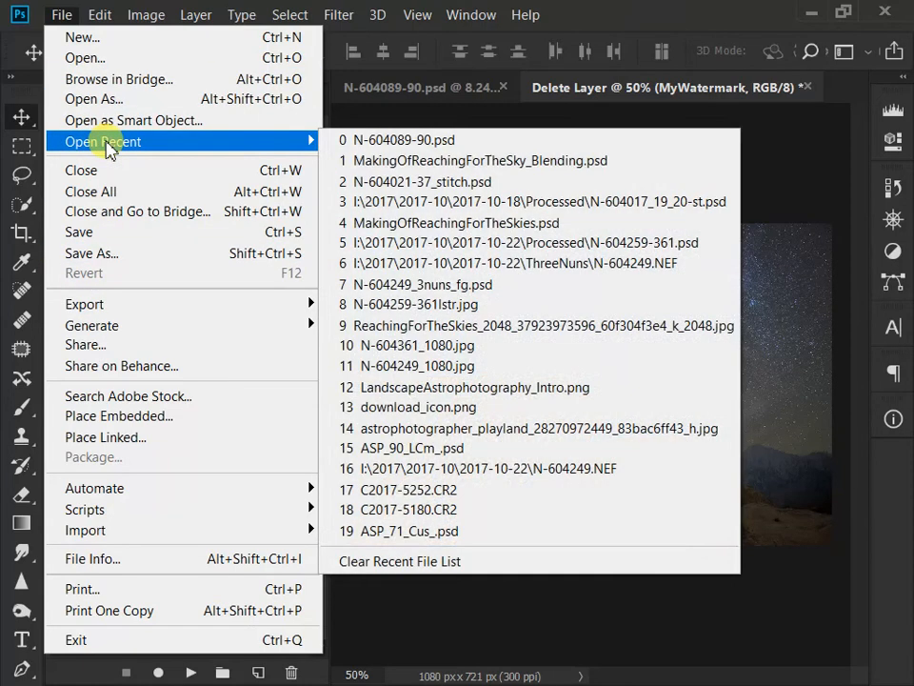
click(499, 160)
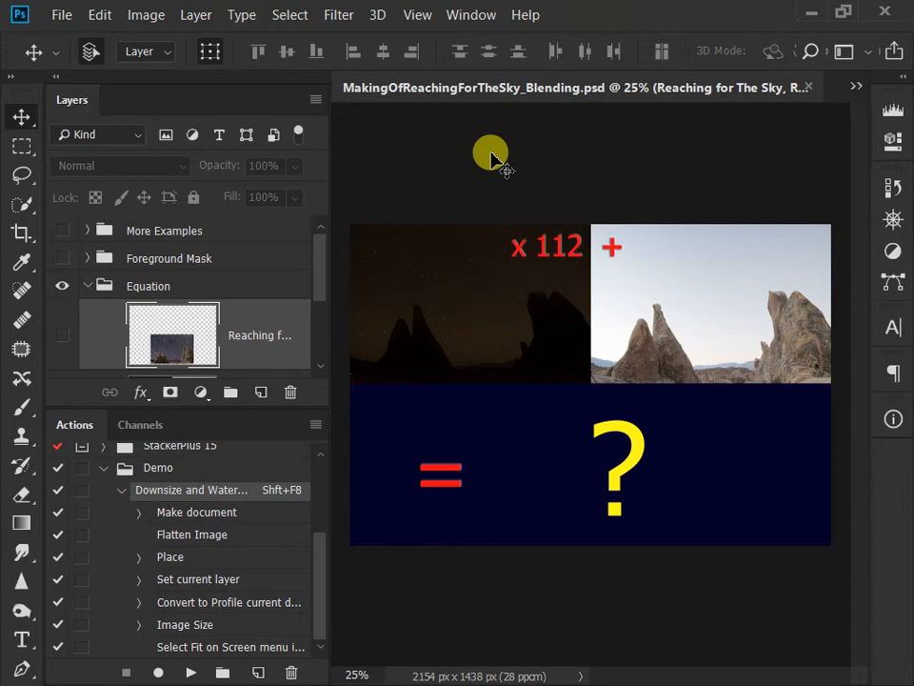
key(shift+F8)
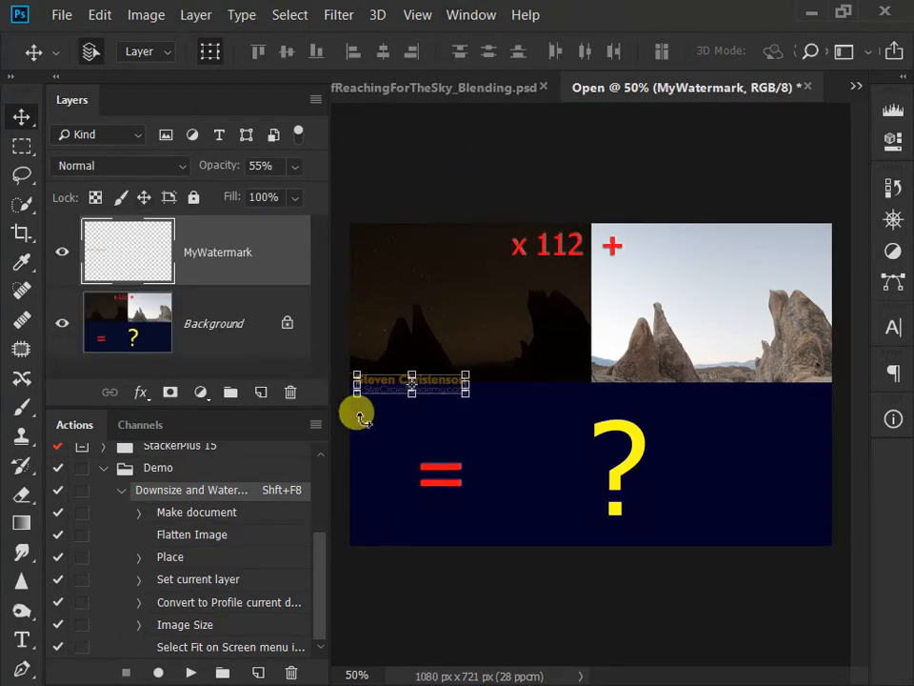
Step: Close the watermarked copy without saving and close MakingOfReachingForTheSky_Blending.psd
click(809, 88)
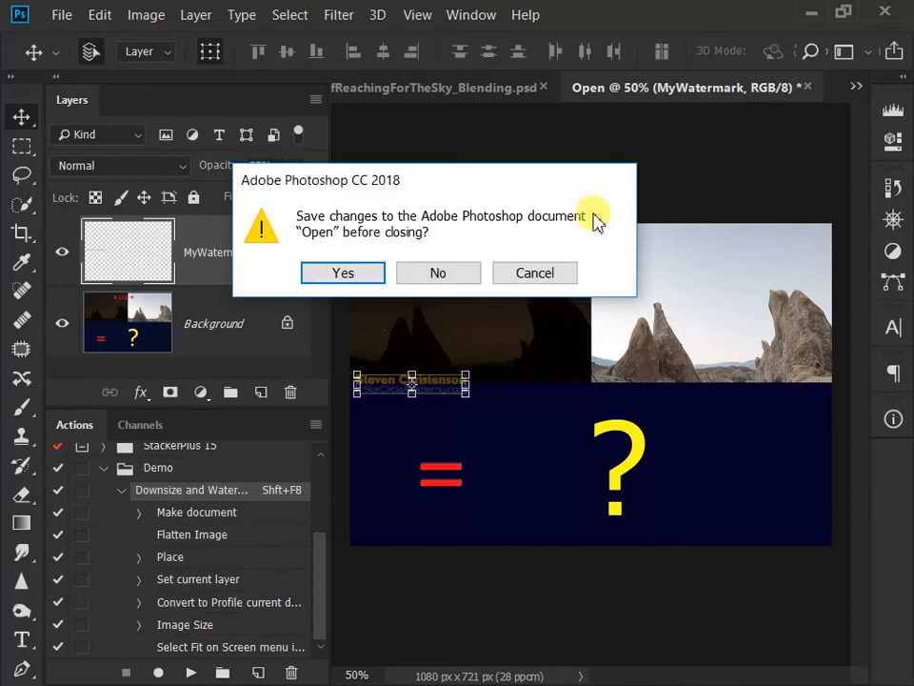
click(417, 276)
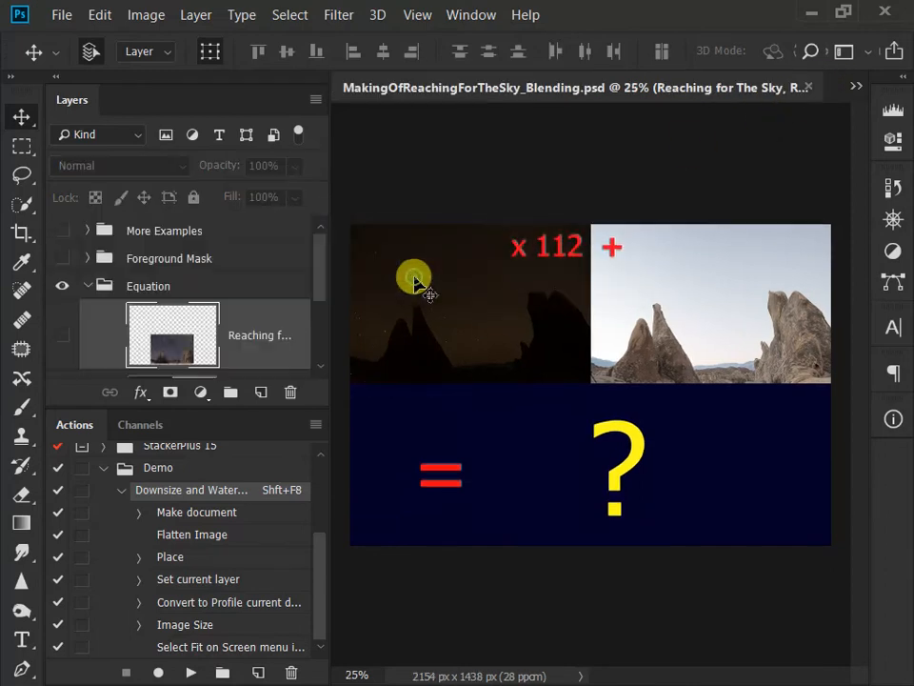
click(808, 86)
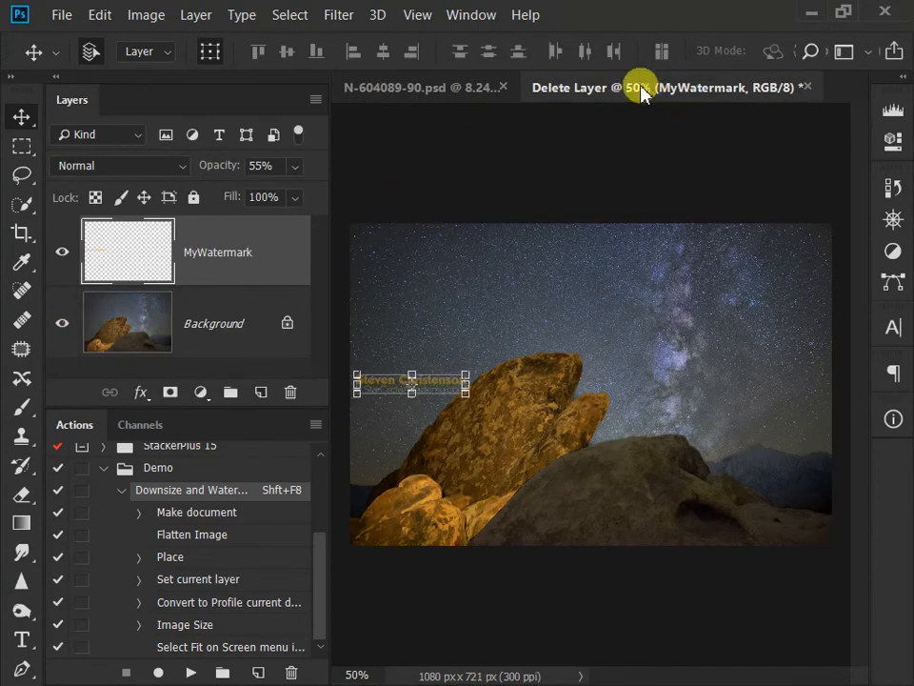
Step: Save the watermarked night-sky image as a JPEG, replacing SecretDreamsofWhales.jpg in the ASP folder, at quality 7 with the Baseline ("Standard") format
click(64, 14)
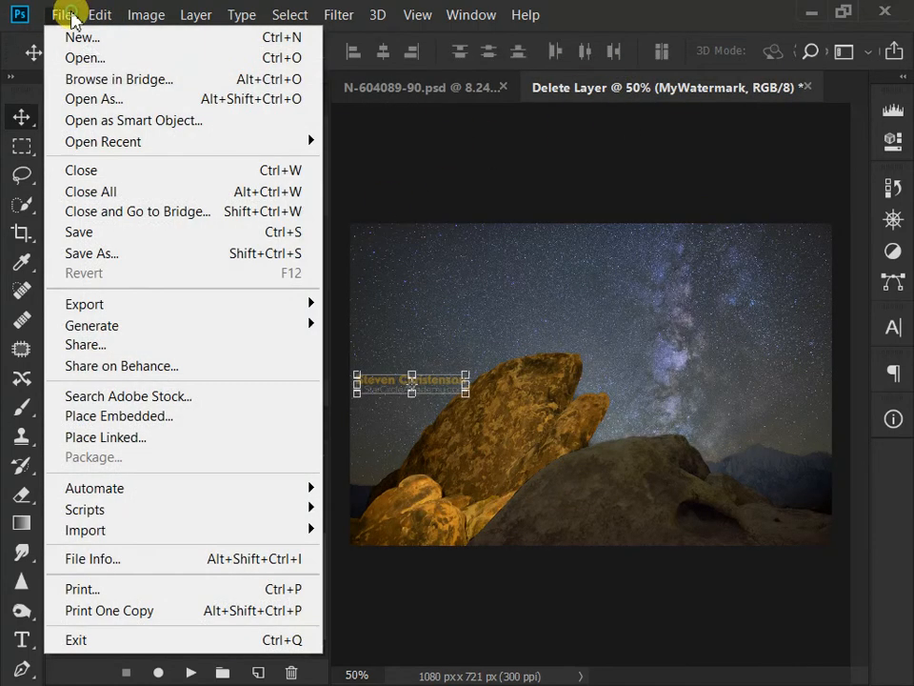
click(118, 255)
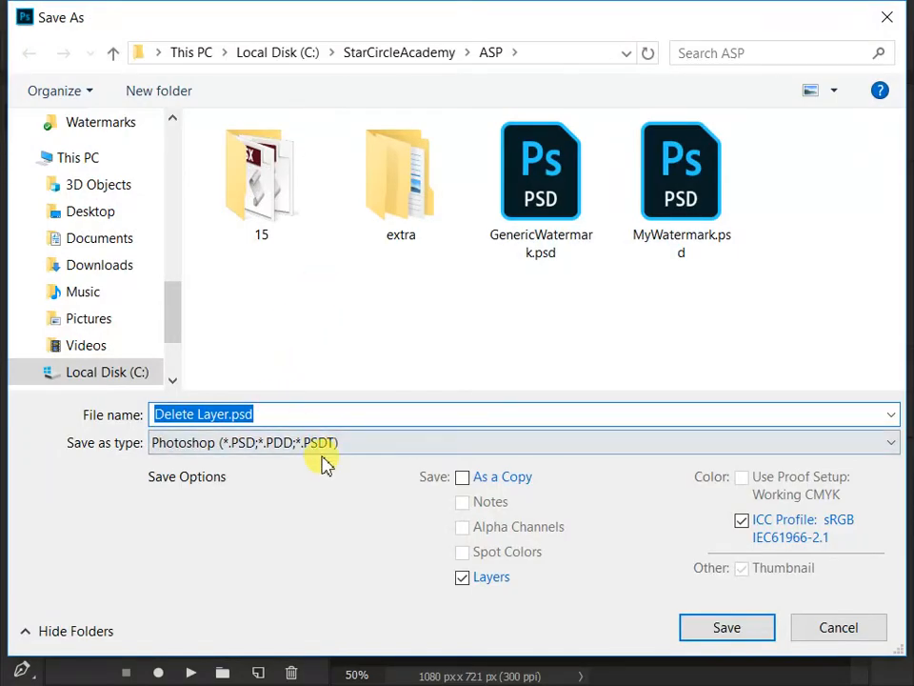
click(329, 451)
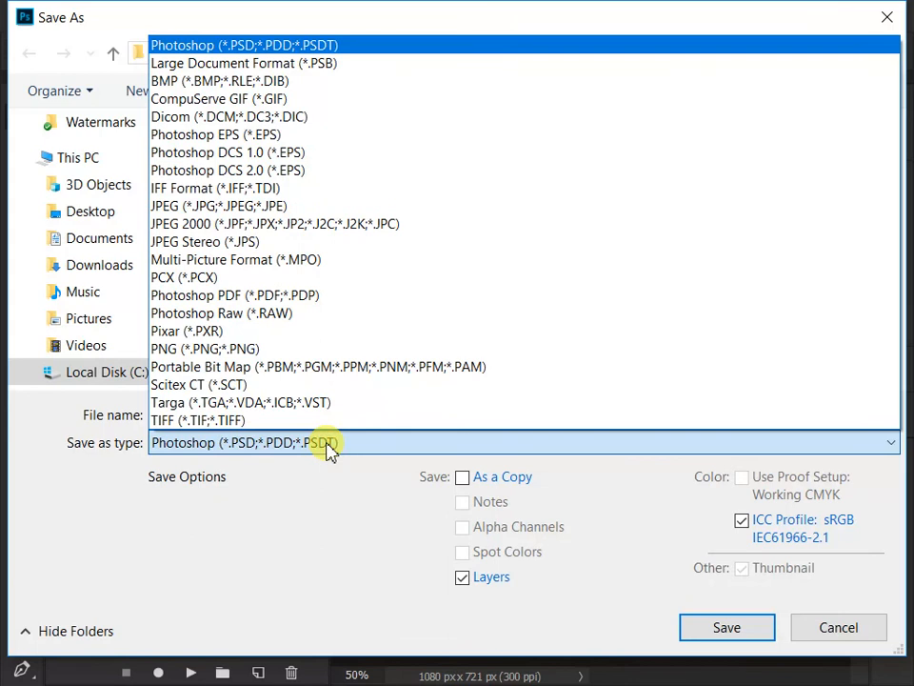
click(247, 206)
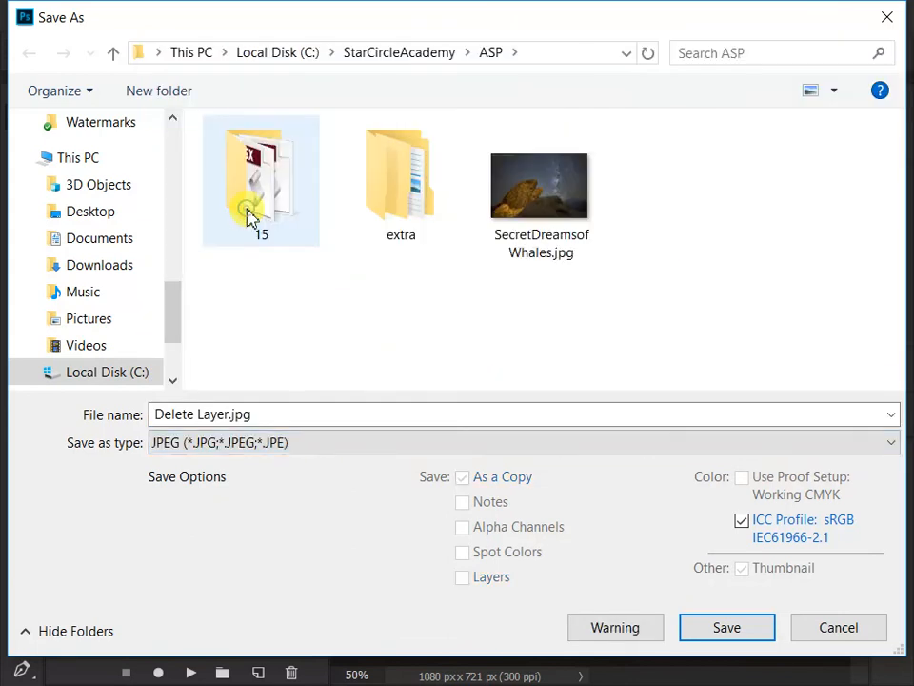
double_click(294, 415)
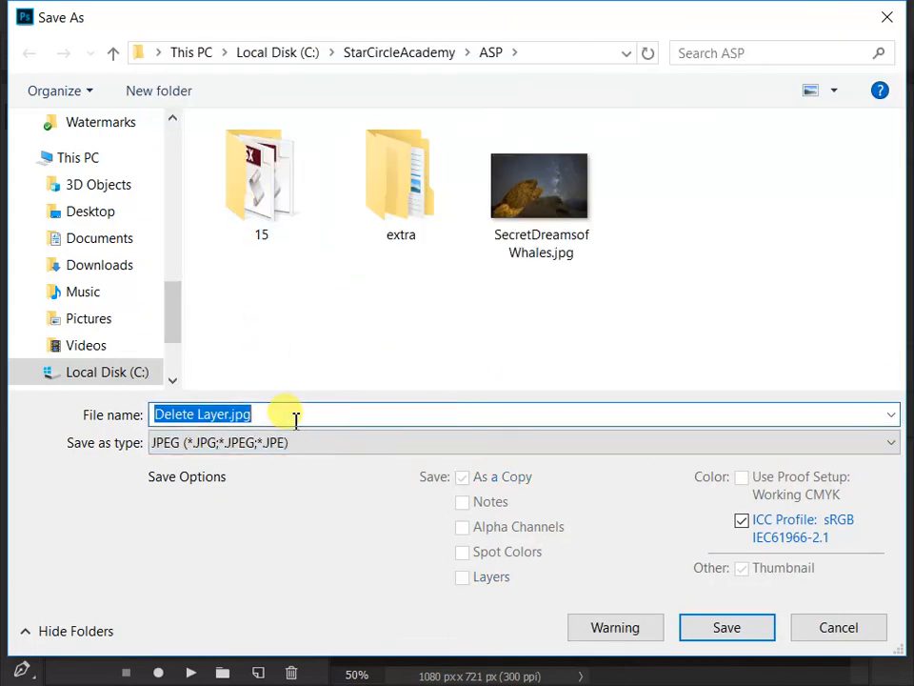
click(550, 181)
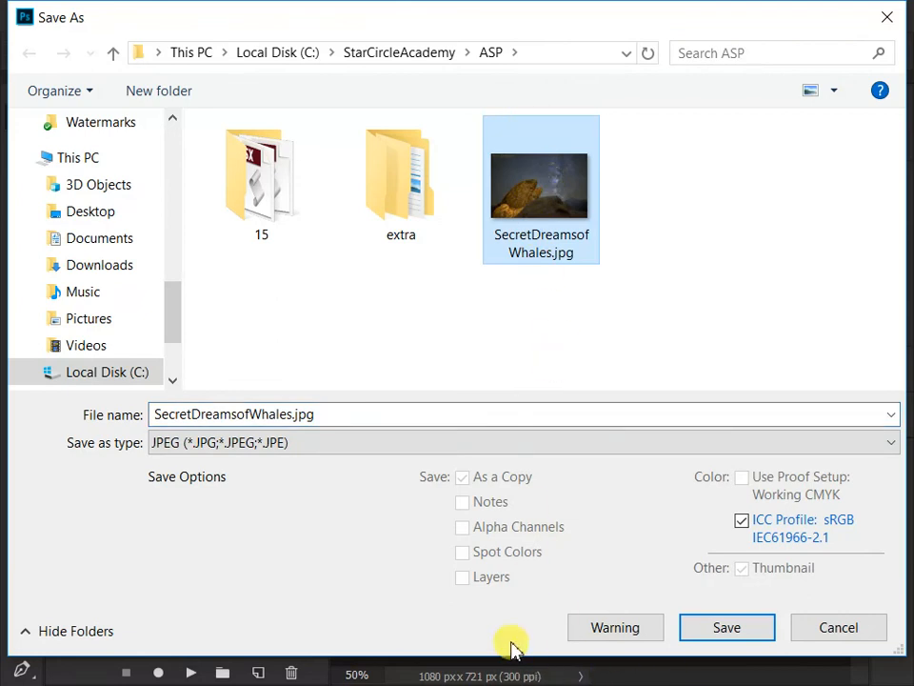
click(725, 629)
click(506, 357)
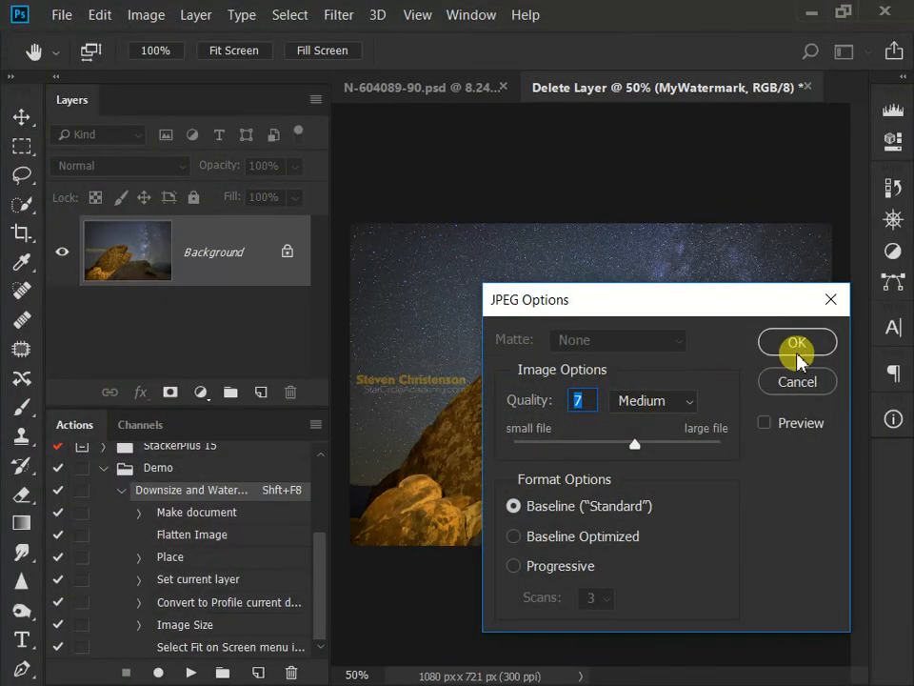
click(806, 347)
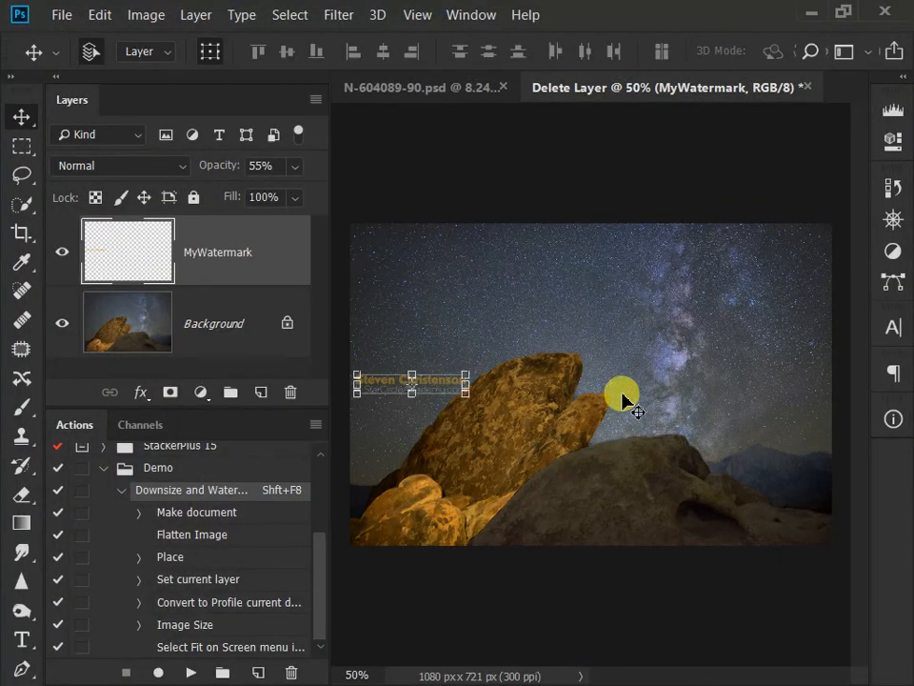